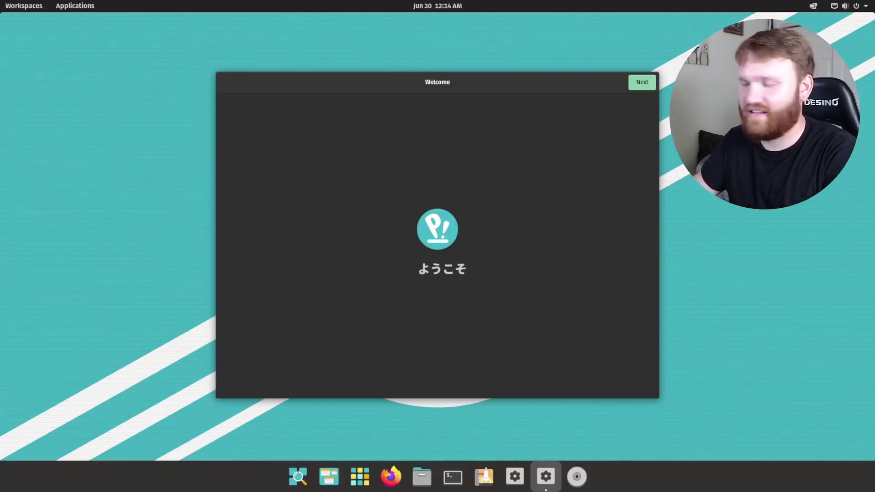
Accept the English (US) keyboard layout and pick the floating dock that stops short of the screen edges.
left_click(640, 83)
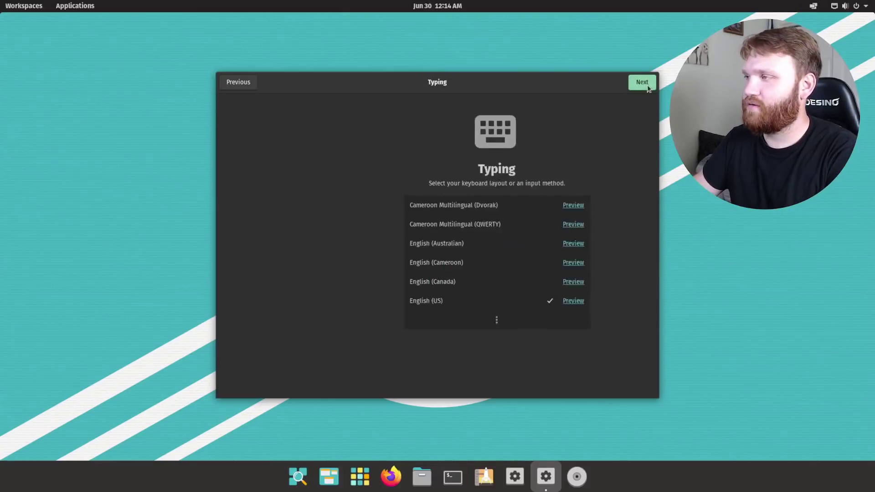
left_click(640, 83)
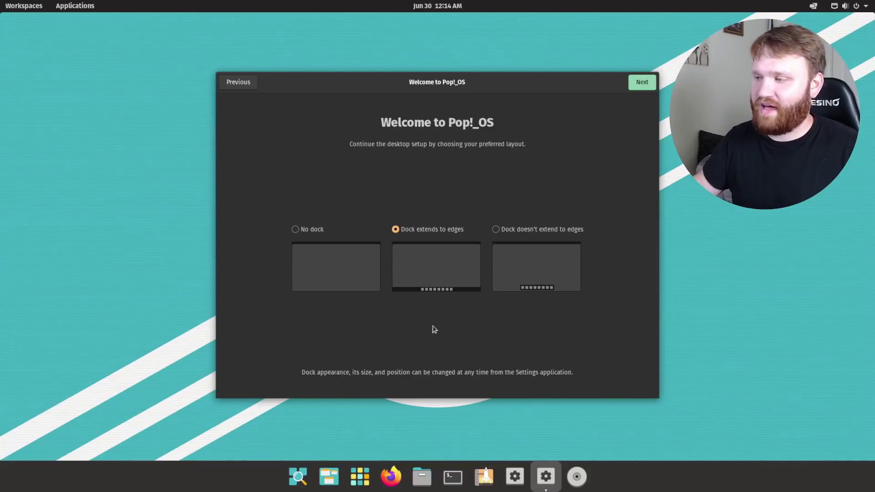
left_click(299, 231)
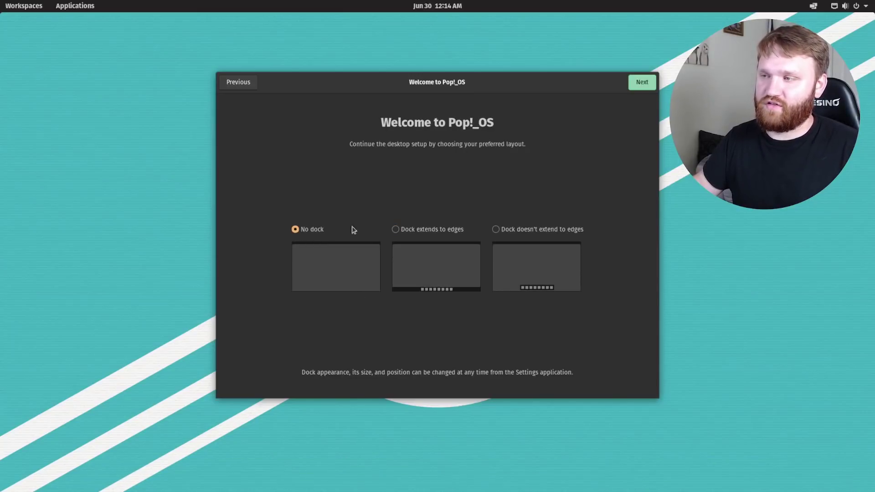
left_click(418, 233)
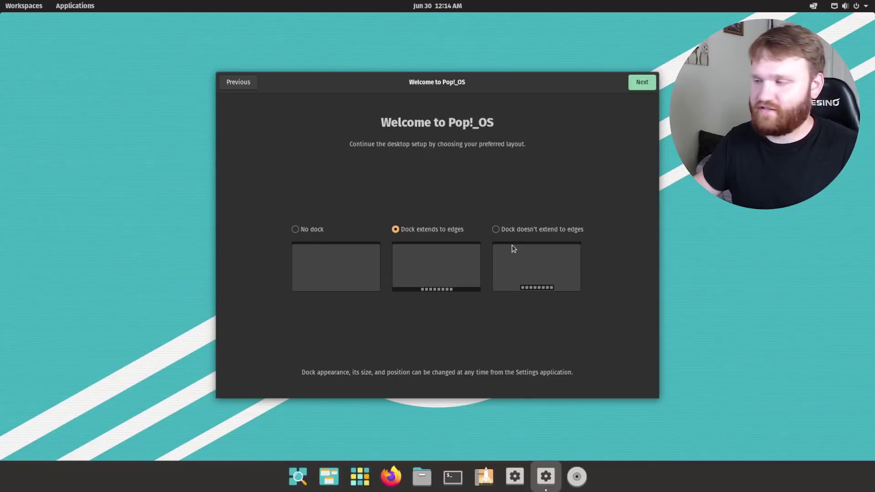
left_click(504, 232)
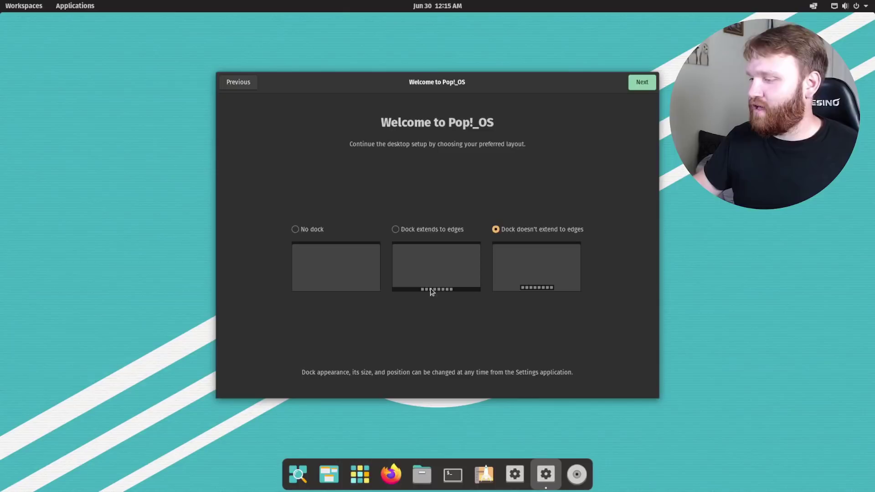
left_click(399, 232)
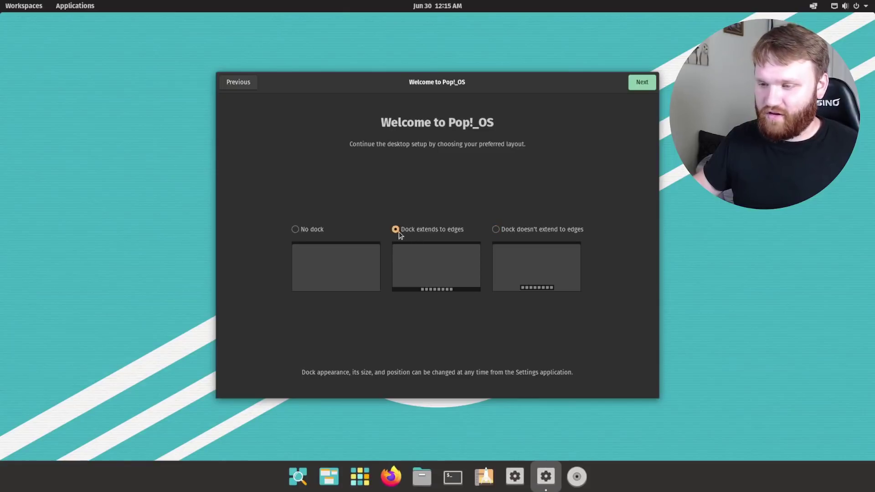
left_click(497, 231)
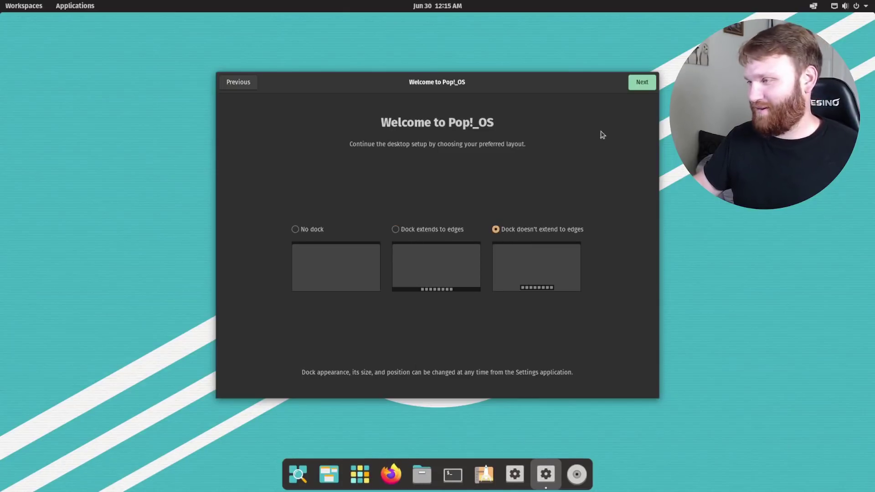
left_click(643, 88)
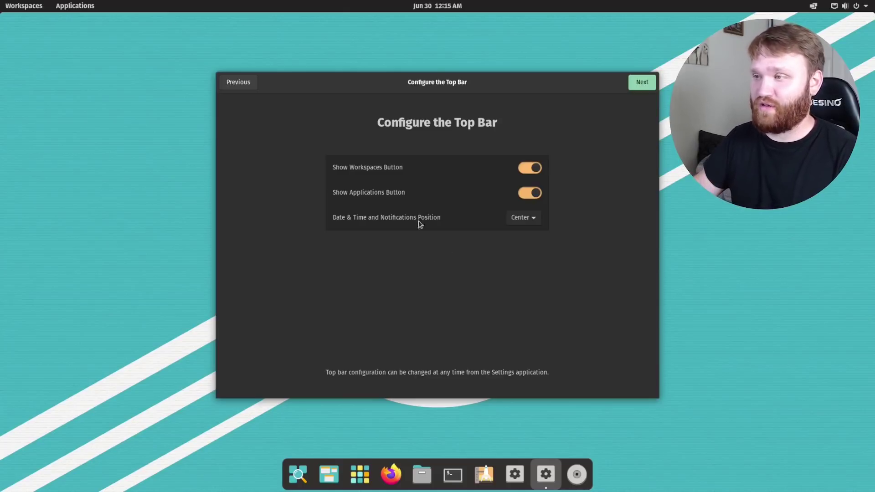
left_click(24, 6)
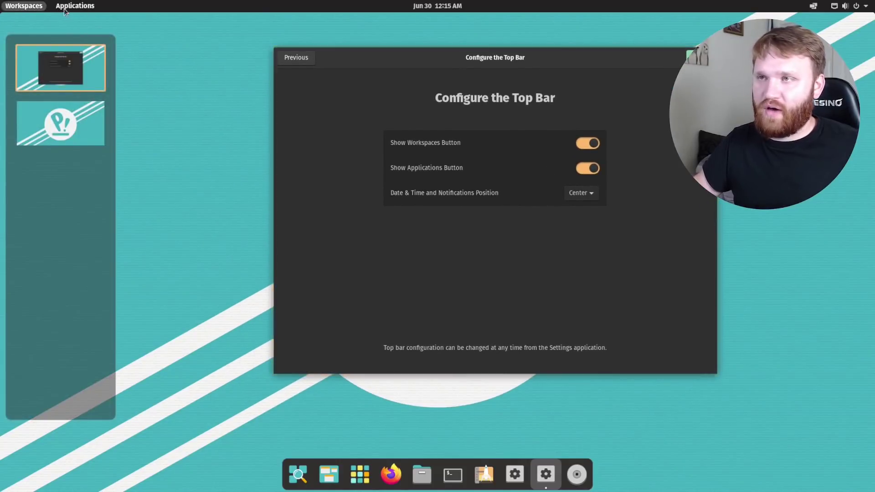
left_click(67, 6)
left_click(24, 6)
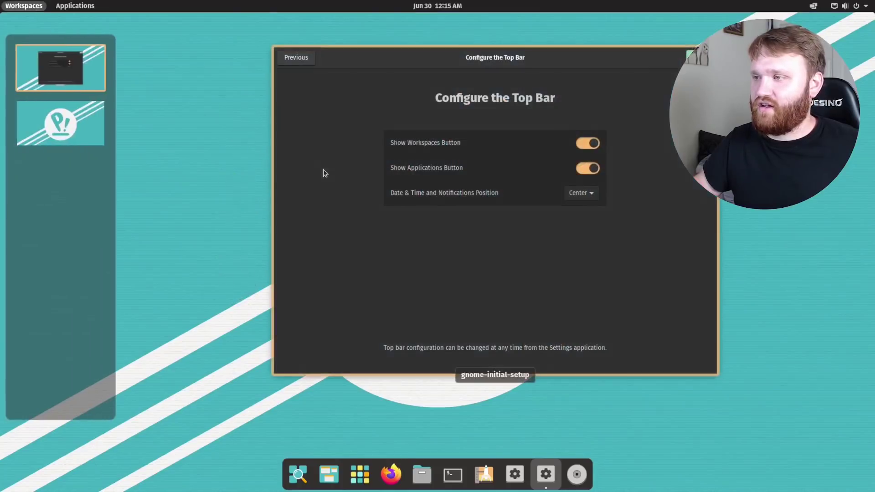
left_click(446, 201)
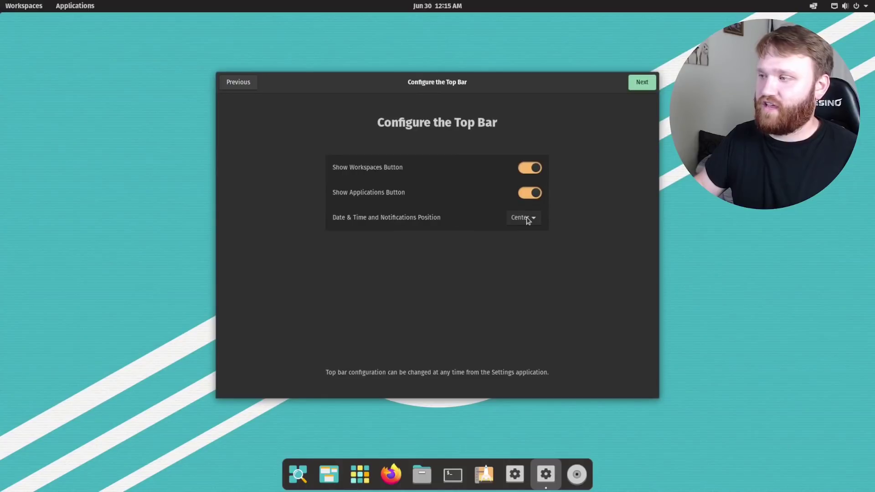
left_click(434, 7)
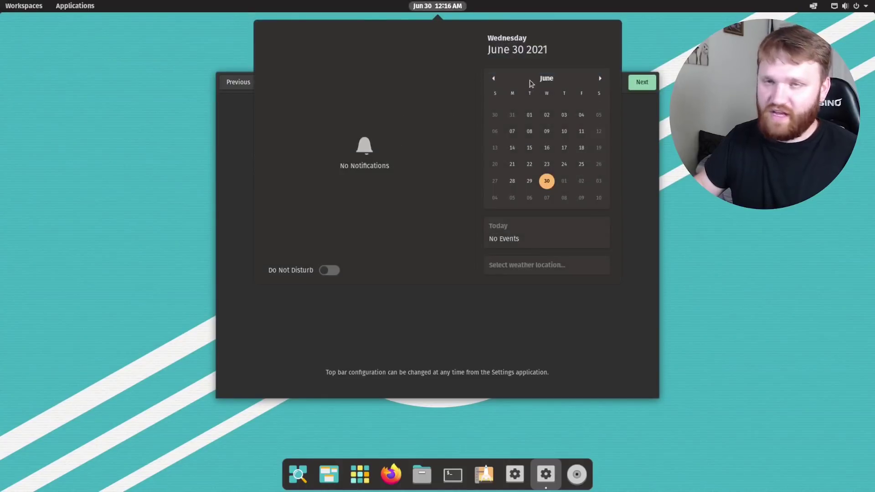
left_click(435, 6)
left_click(524, 217)
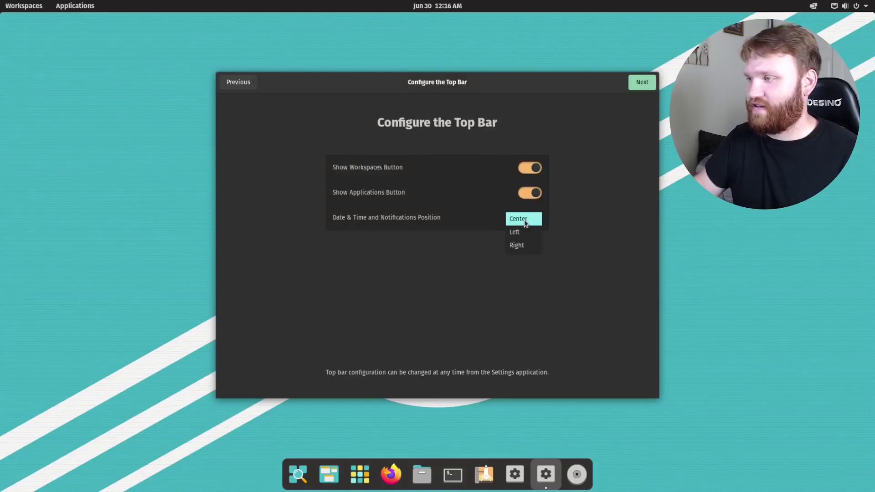
left_click(522, 232)
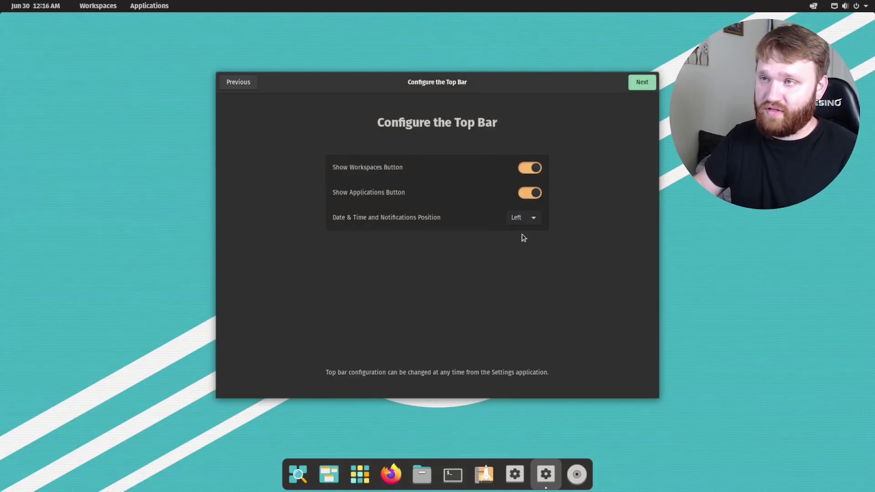
left_click(30, 6)
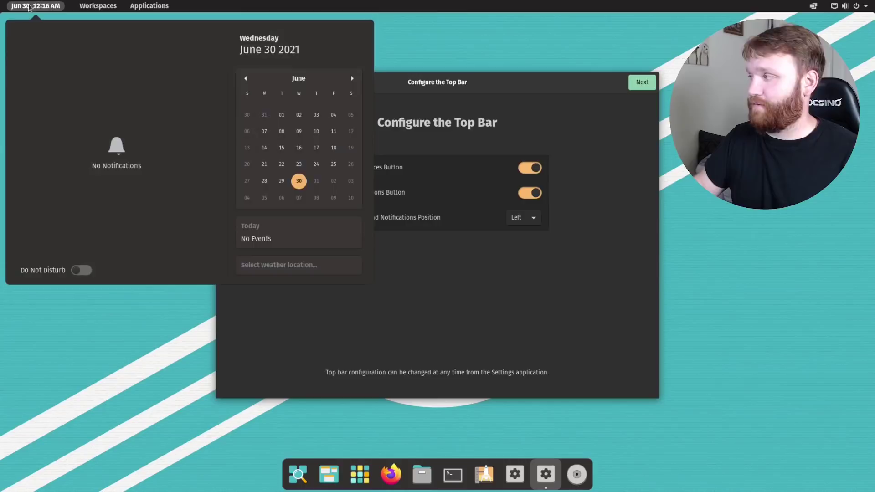
left_click(31, 6)
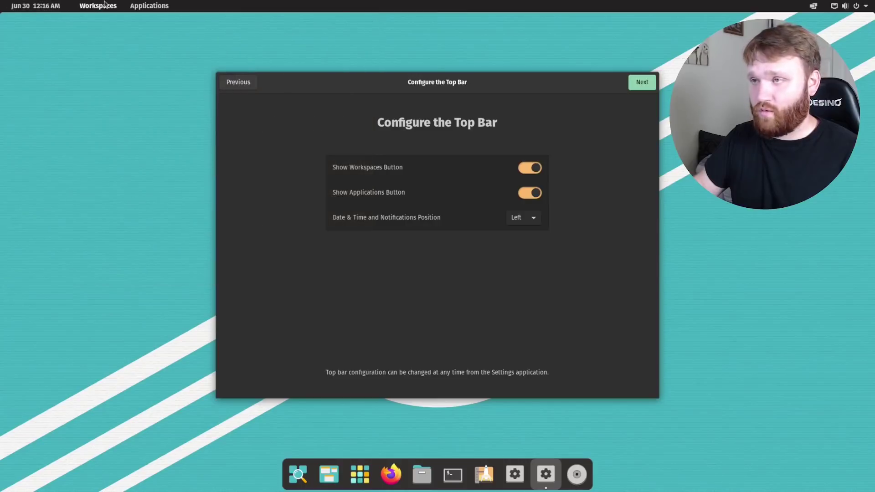
left_click(526, 220)
left_click(530, 233)
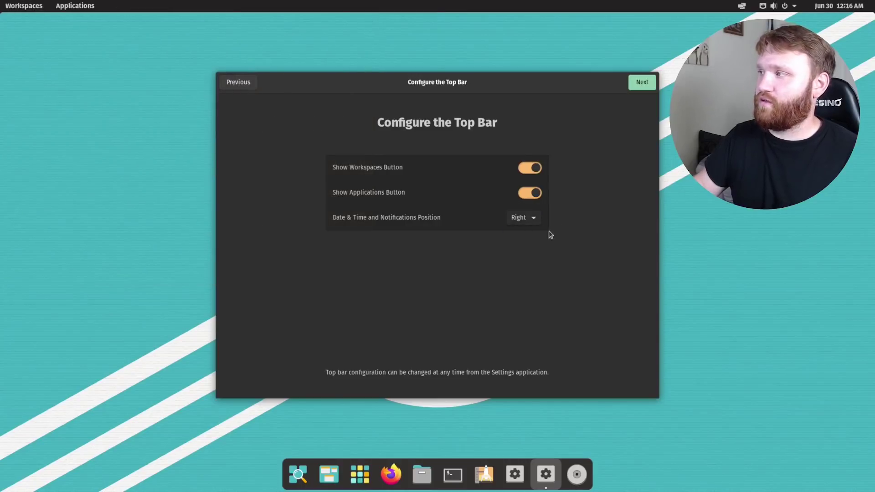
left_click(842, 5)
left_click(842, 15)
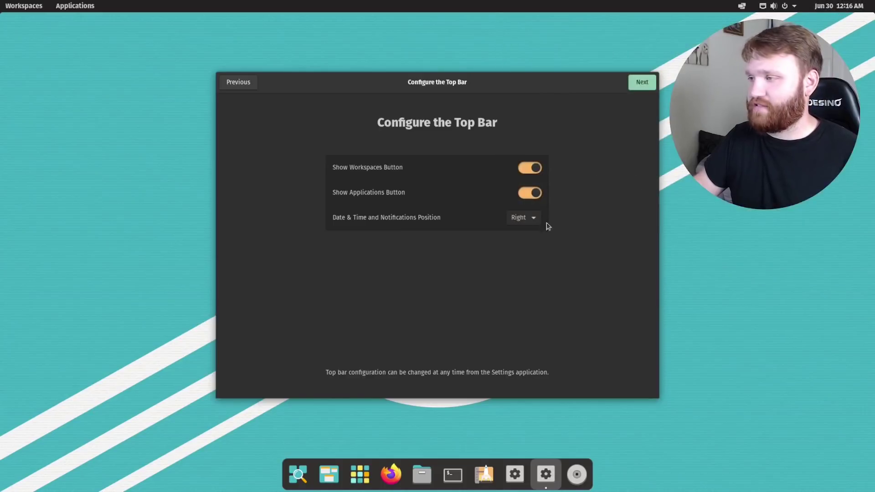
left_click(527, 217)
left_click(527, 196)
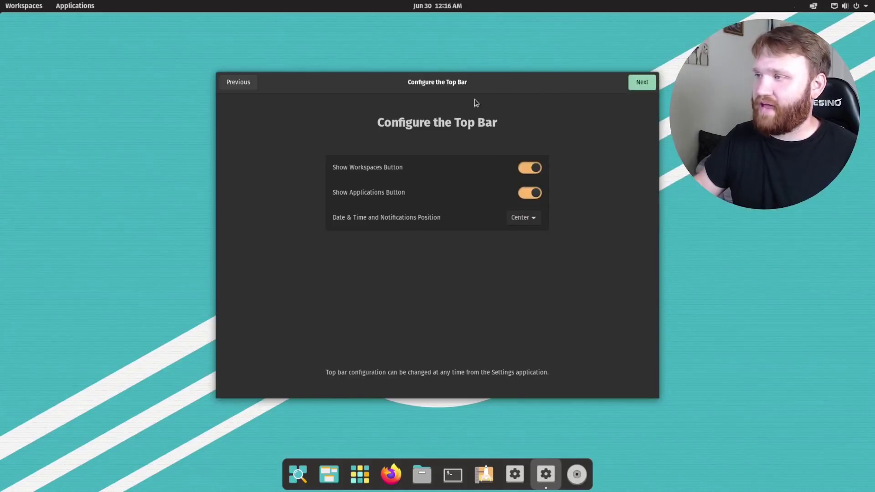
Search 'fire' in the real launcher, clear the search, close the launcher, and continue.
left_click(642, 82)
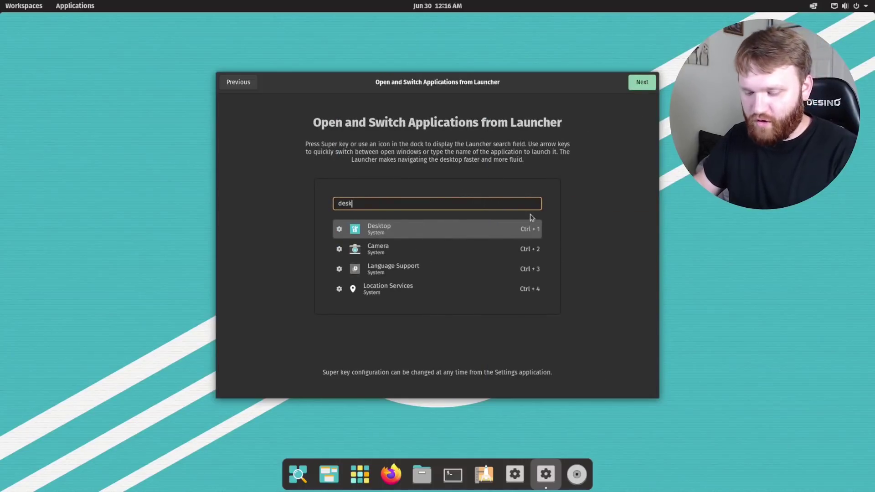
key("super")
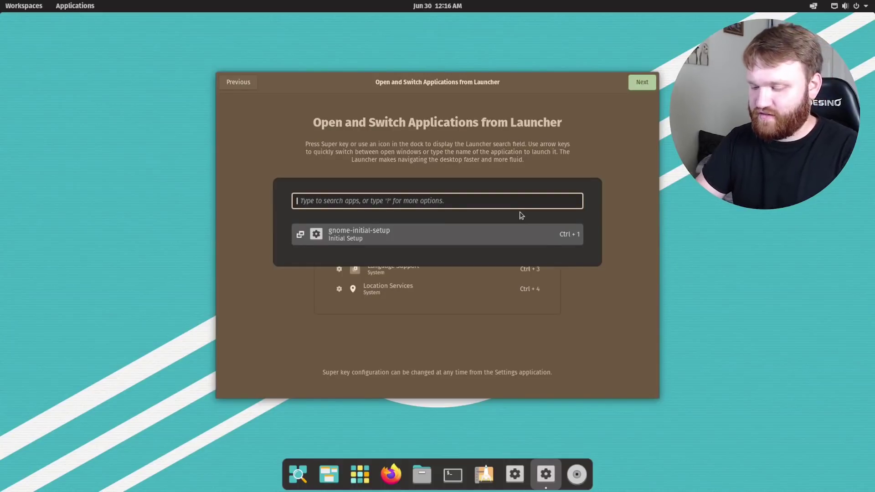
type("fire")
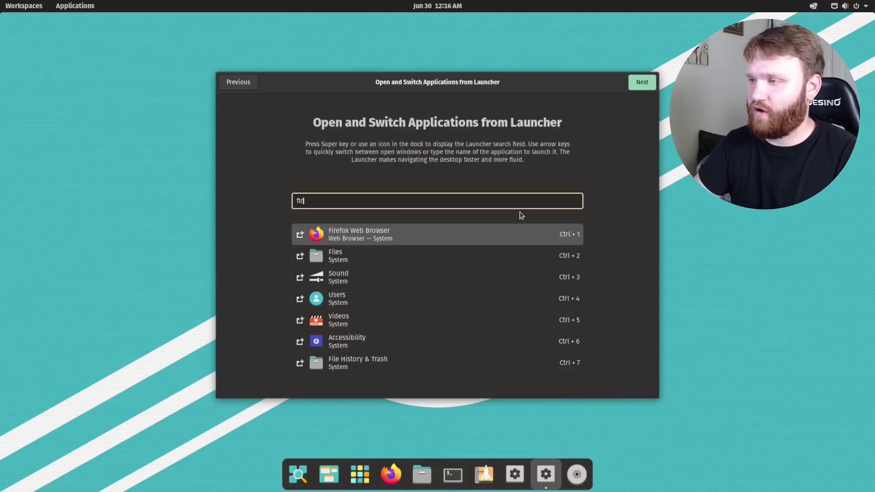
key("BackSpace")
key("BackSpace")
key("BackSpace")
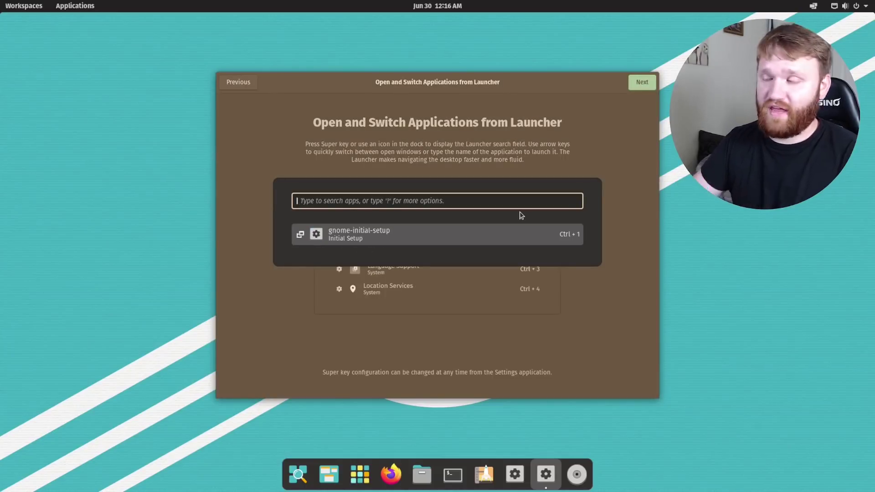
left_click(542, 170)
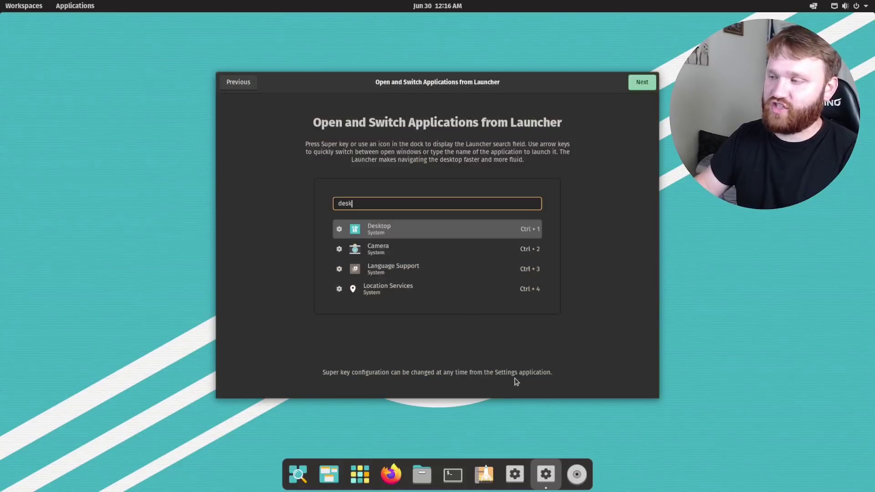
left_click(646, 83)
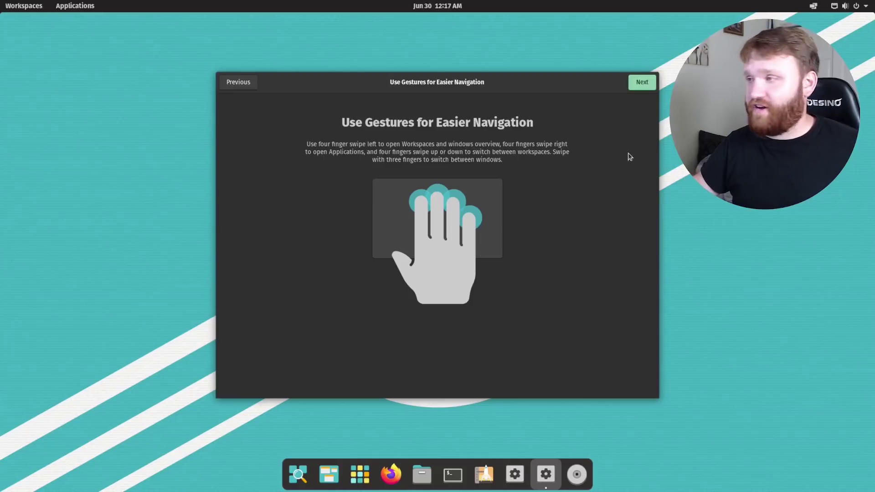
Turn on Location Services in the privacy settings.
left_click(648, 87)
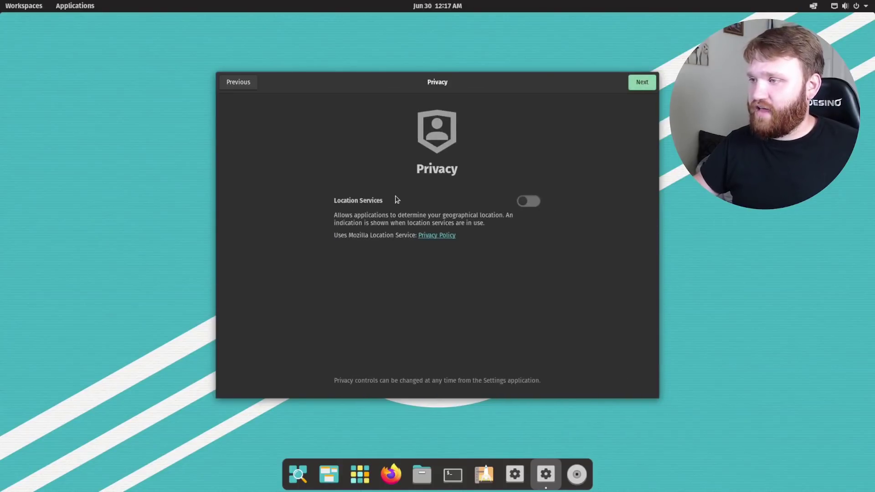
left_click(525, 201)
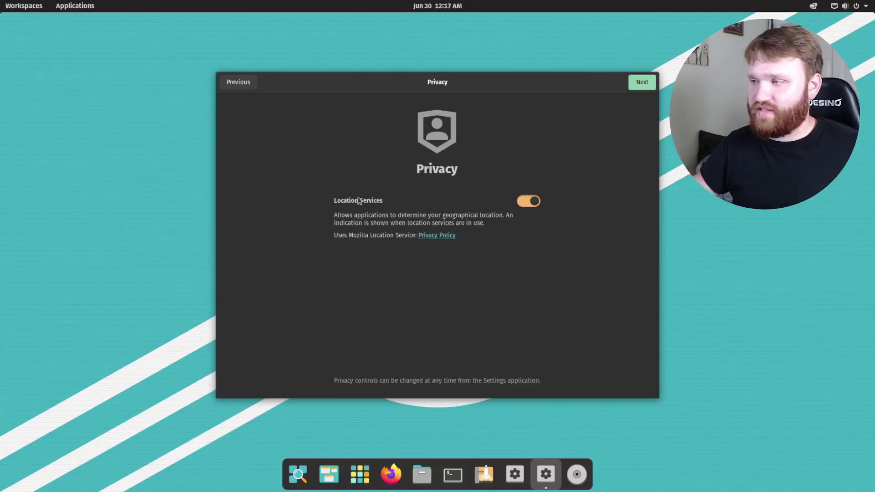
left_click(643, 83)
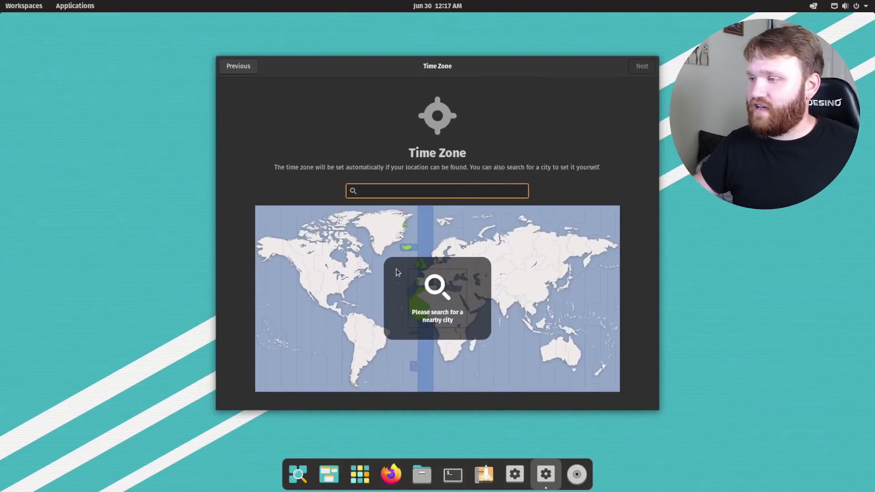
Set the time zone to Vancouver's PDT, skip online accounts, and start using Pop!_OS.
left_click(304, 285)
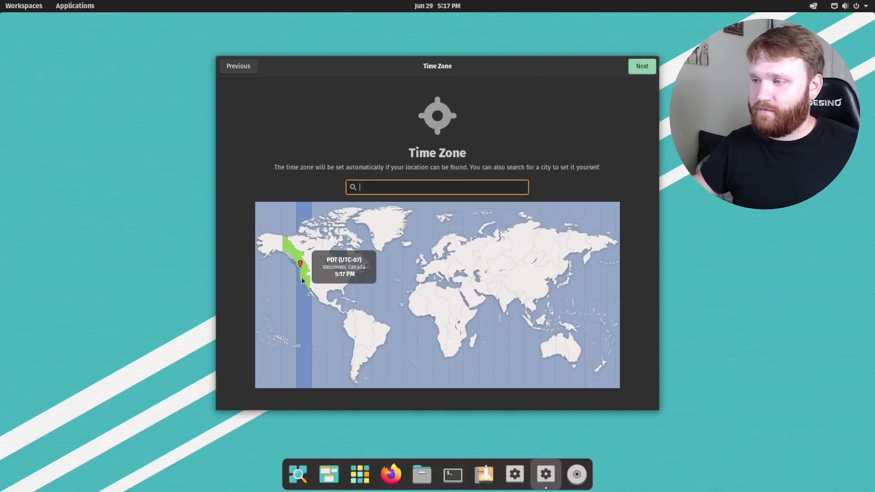
left_click(302, 278)
left_click(305, 285)
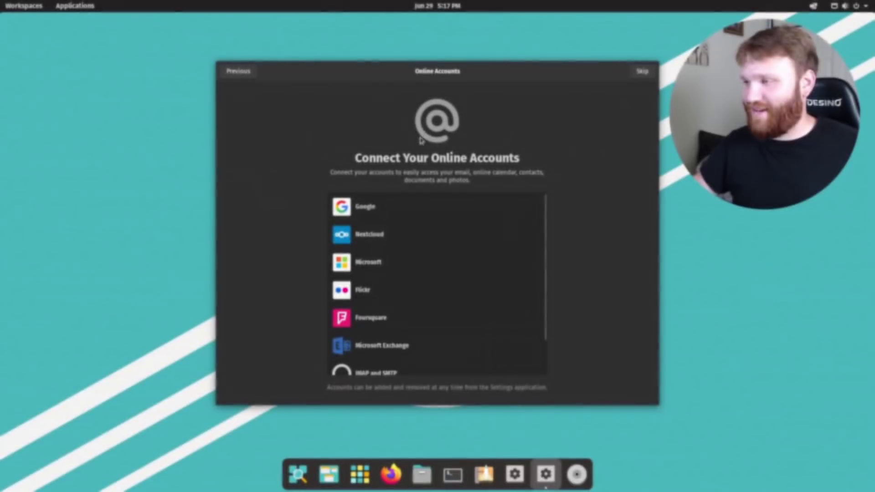
left_click(641, 71)
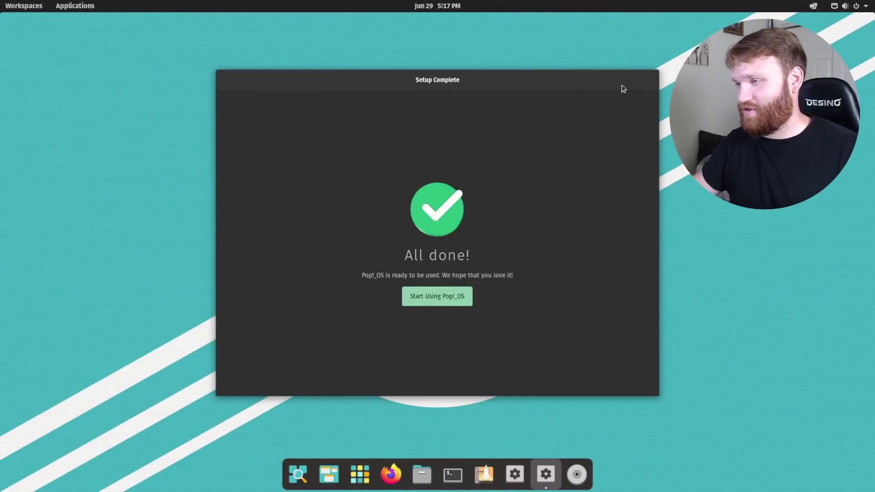
left_click(429, 298)
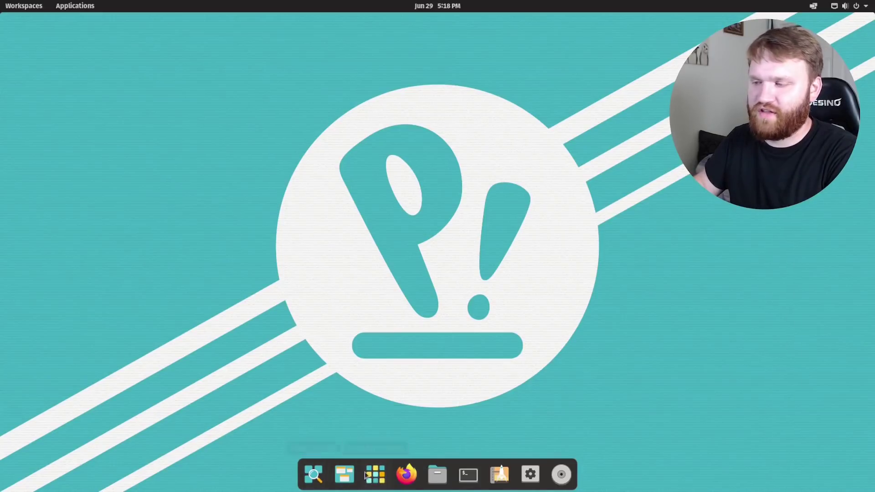
View the launcher and workspaces overview, then show the full grid of installed applications.
left_click(308, 478)
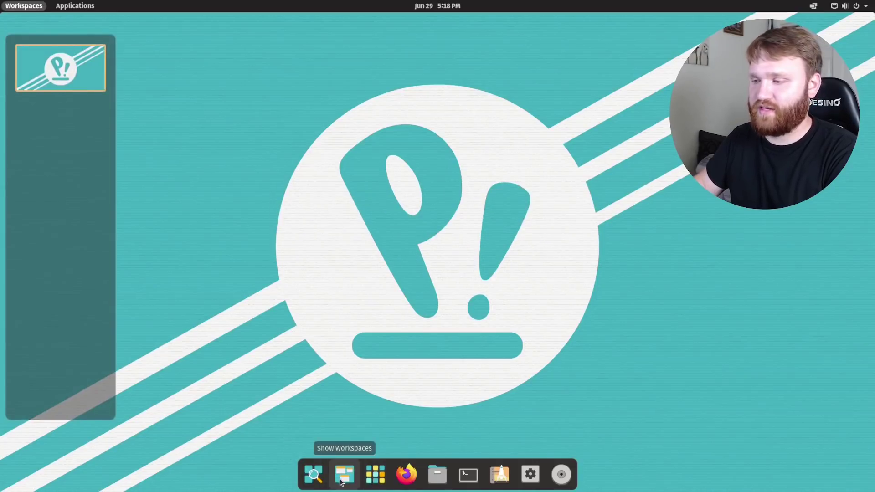
left_click(377, 476)
left_click(376, 476)
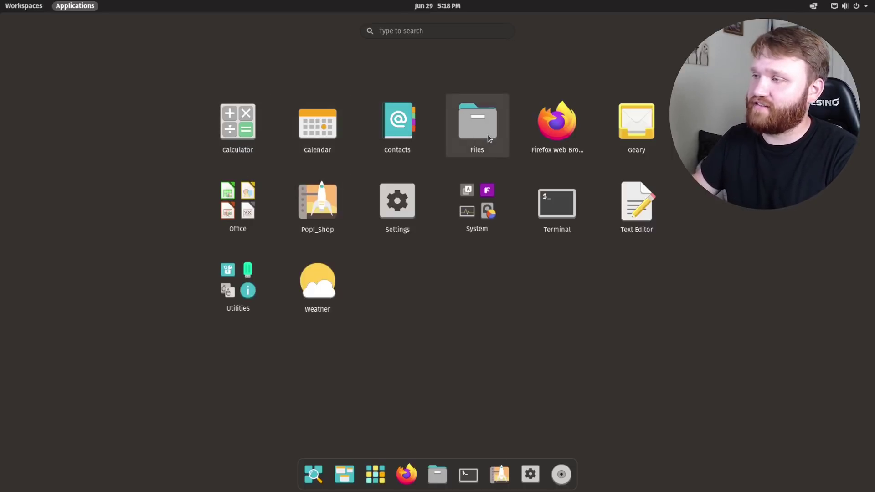
Open Files at Home from the grid, reposition its window, and rubber-band select the folders.
left_click(482, 124)
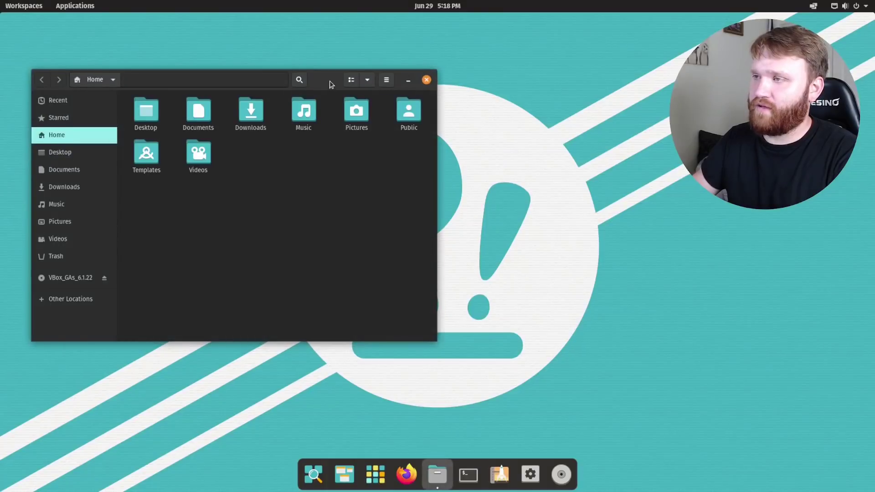
left_click_drag(331, 84, 381, 73)
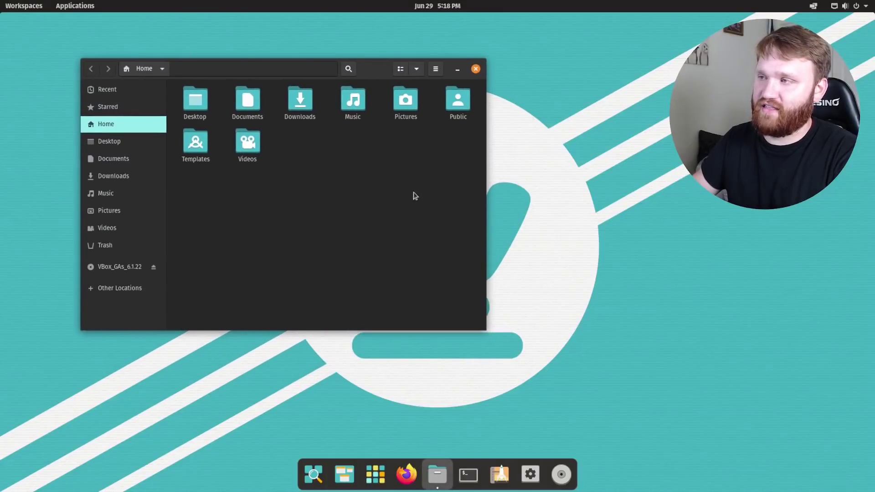
left_click_drag(423, 193, 182, 90)
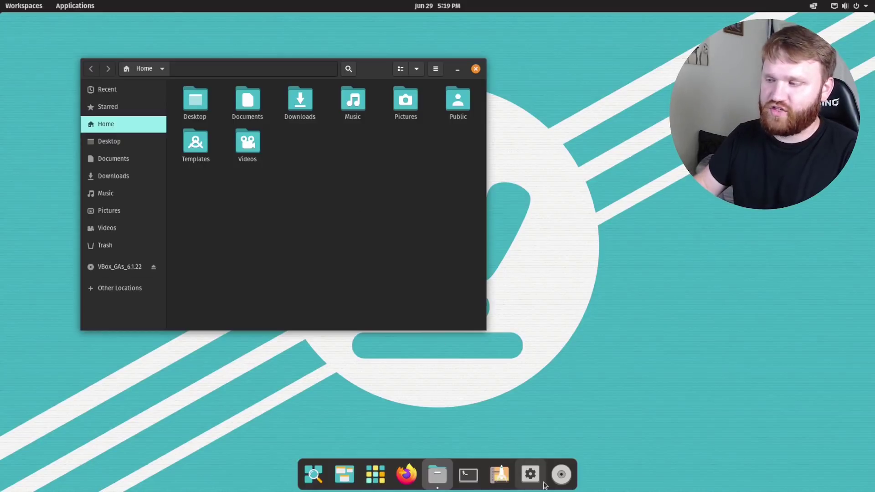
Open Settings and look over the Desktop Dock and Background pages.
left_click(530, 474)
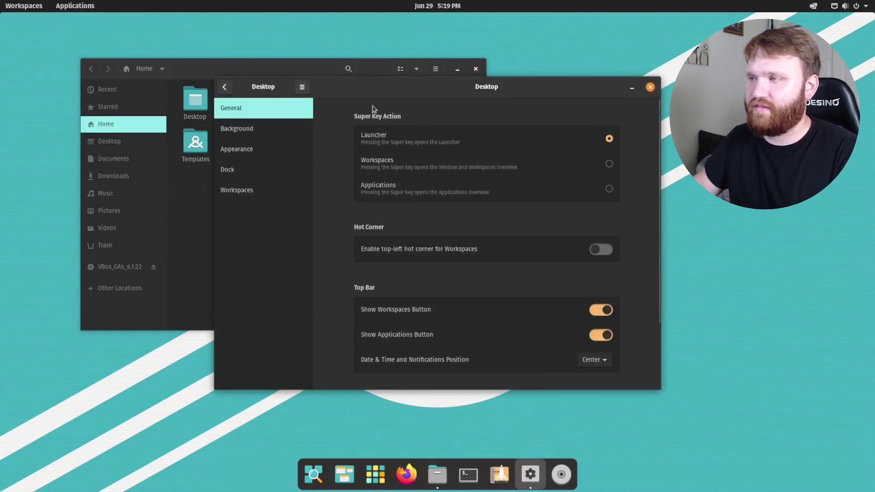
left_click_drag(410, 86, 240, 54)
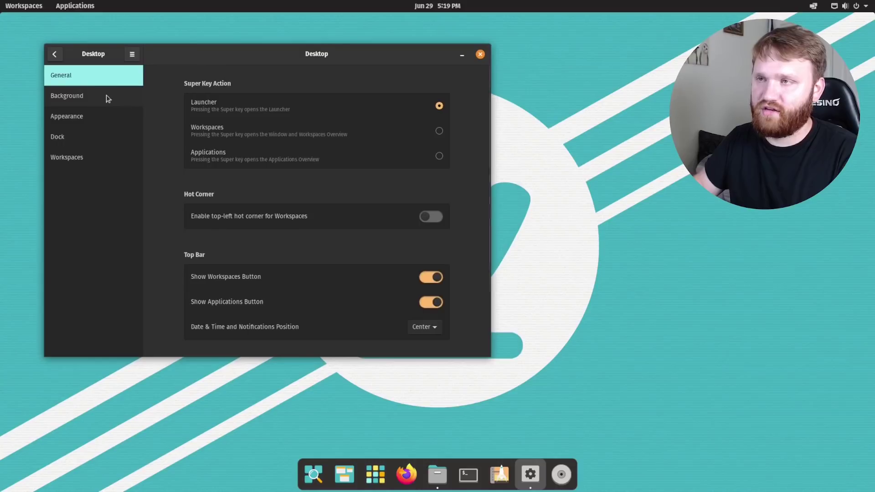
left_click(56, 55)
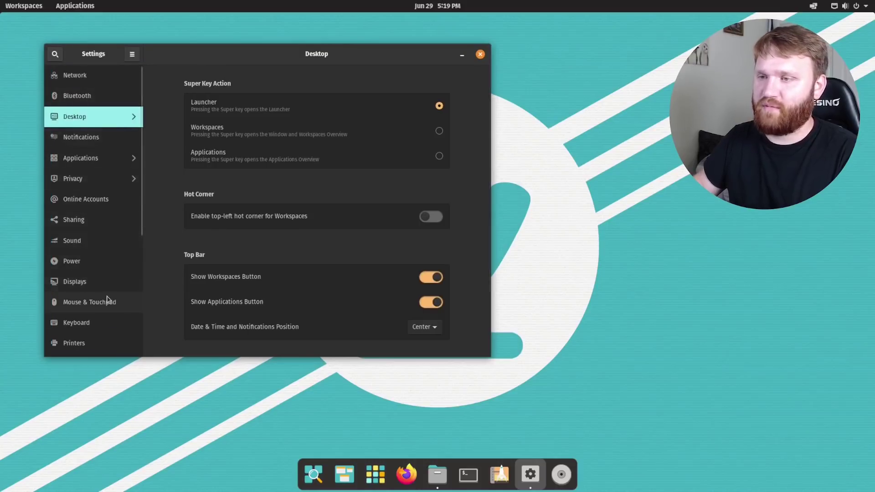
left_click(86, 126)
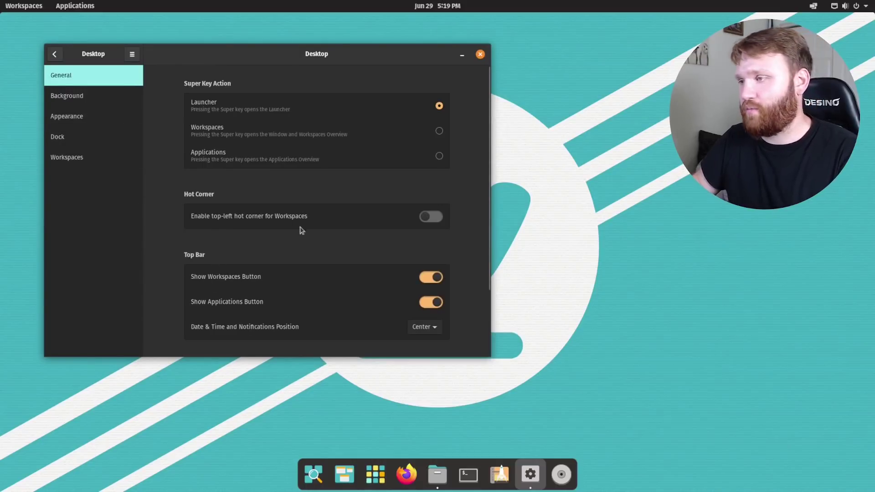
left_click(108, 142)
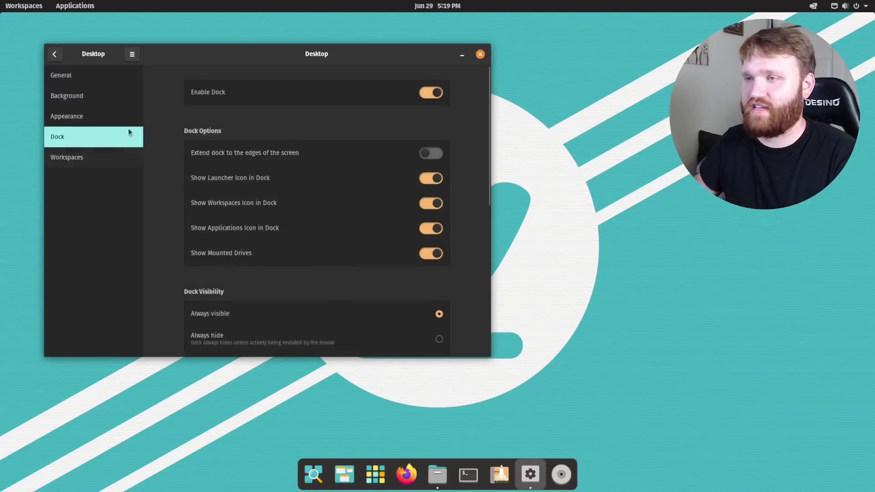
left_click(71, 88)
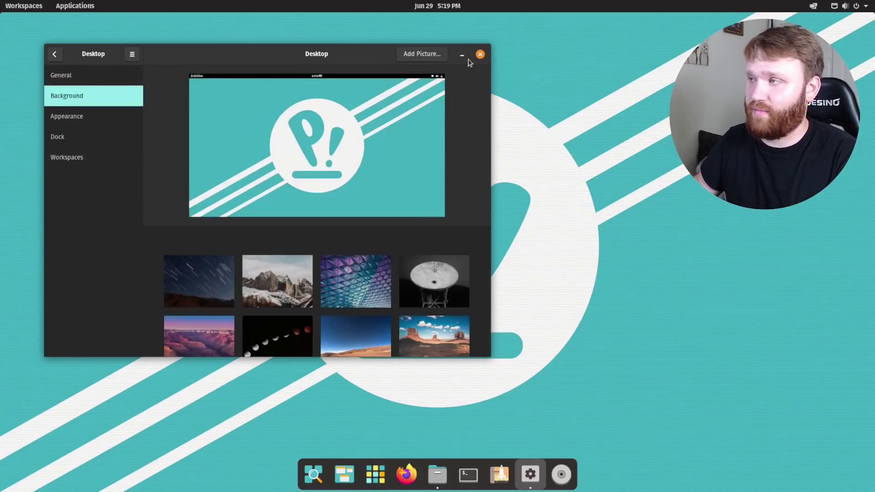
Close the Settings and Home folder windows, leaving an empty desktop.
left_click(54, 54)
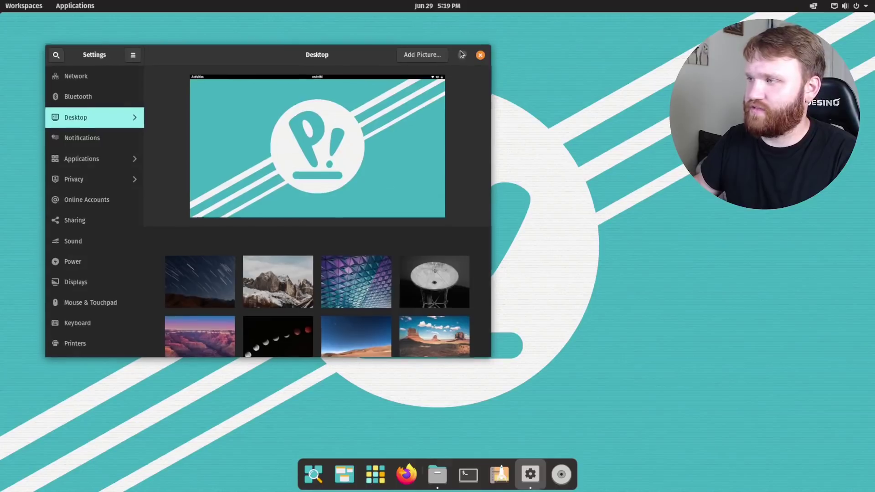
left_click(481, 54)
left_click(474, 69)
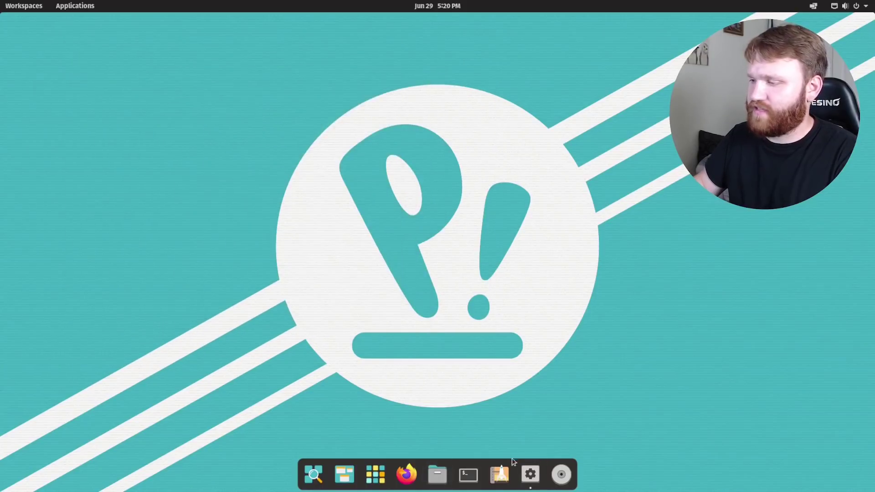
left_click(375, 476)
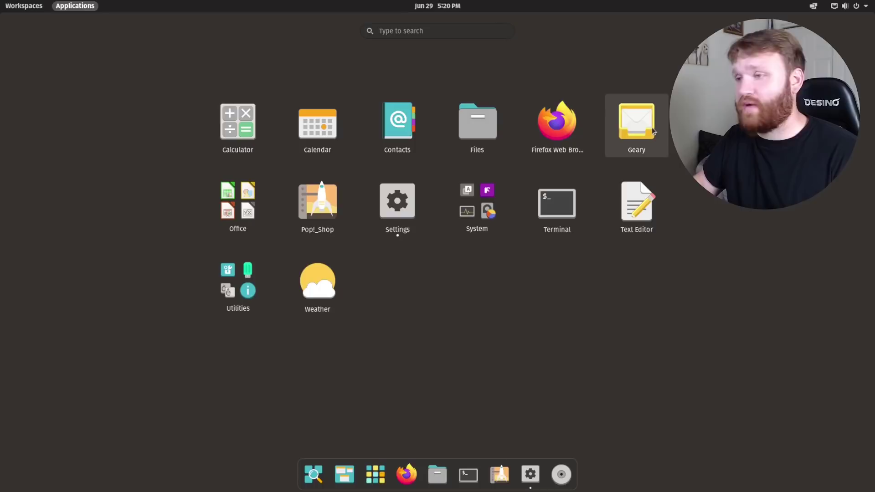
left_click(245, 202)
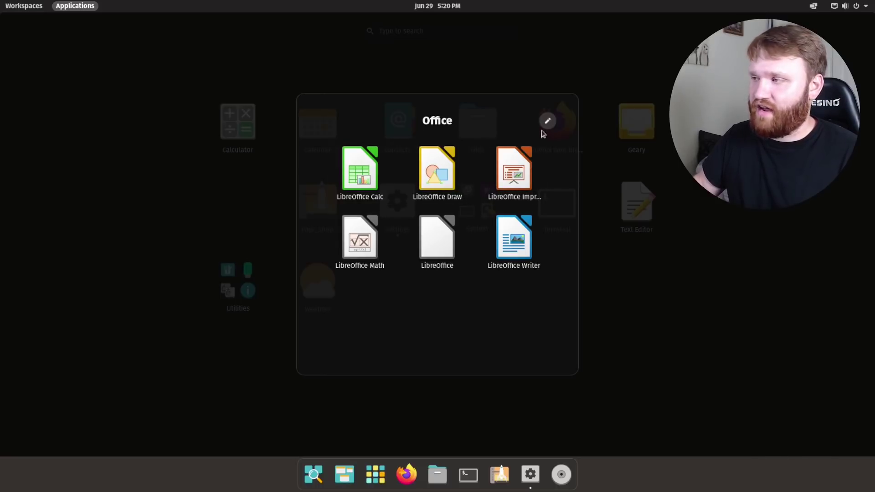
left_click(478, 66)
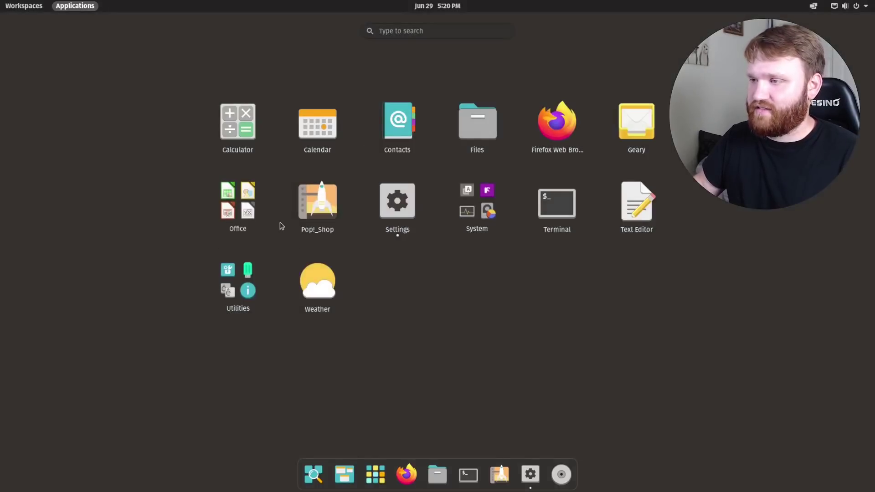
left_click(332, 207)
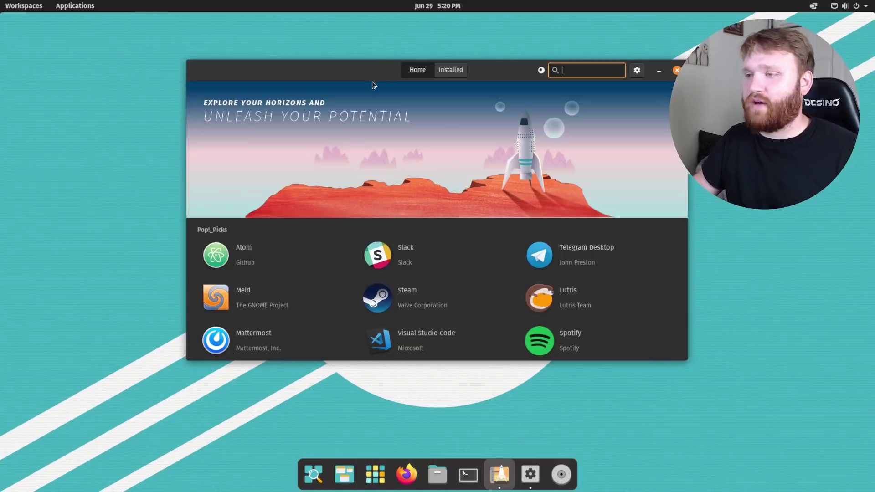
scroll(494, 269, "down", 3)
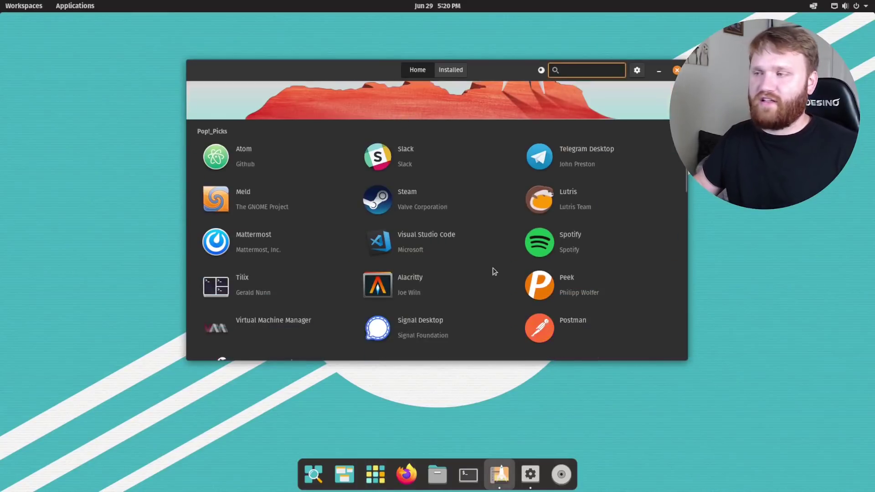
scroll(494, 271, "down", 3)
scroll(494, 272, "up", 5)
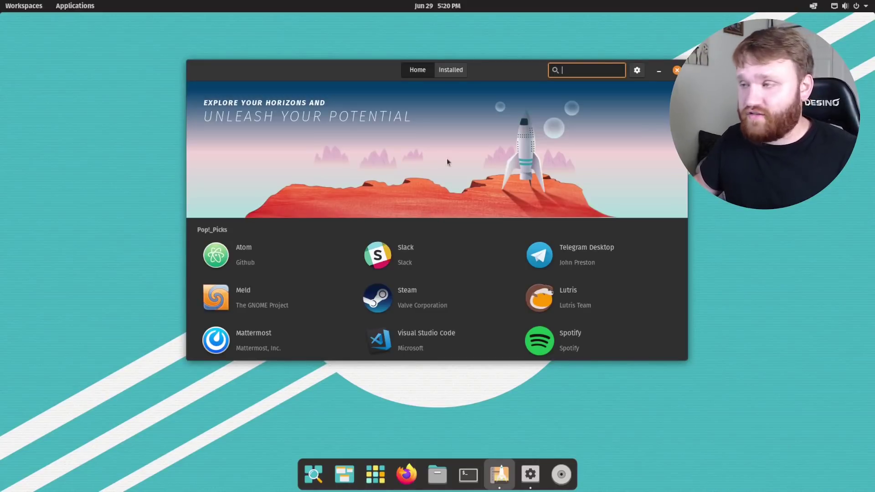
left_click_drag(503, 75, 441, 88)
left_click(613, 82)
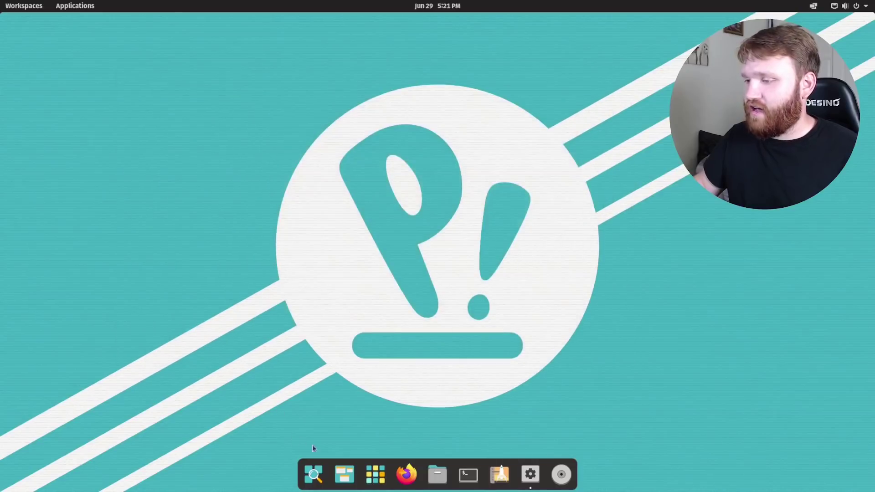
left_click(373, 481)
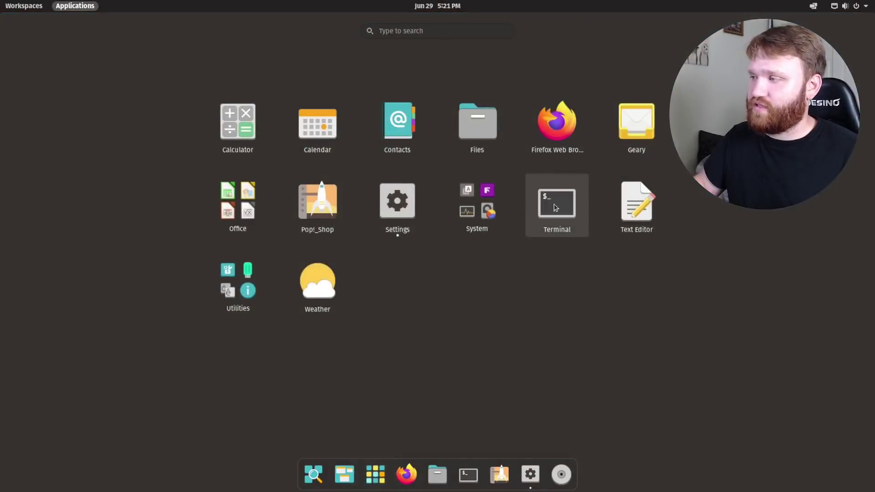
left_click(242, 288)
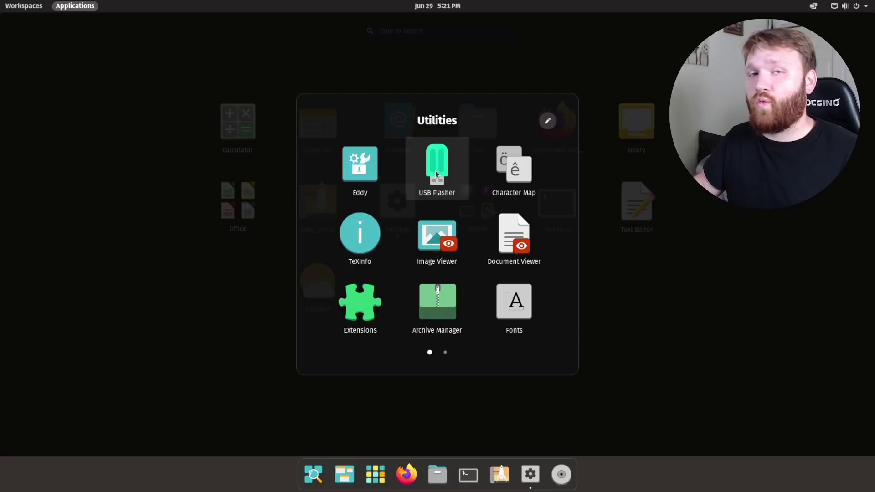
left_click(360, 306)
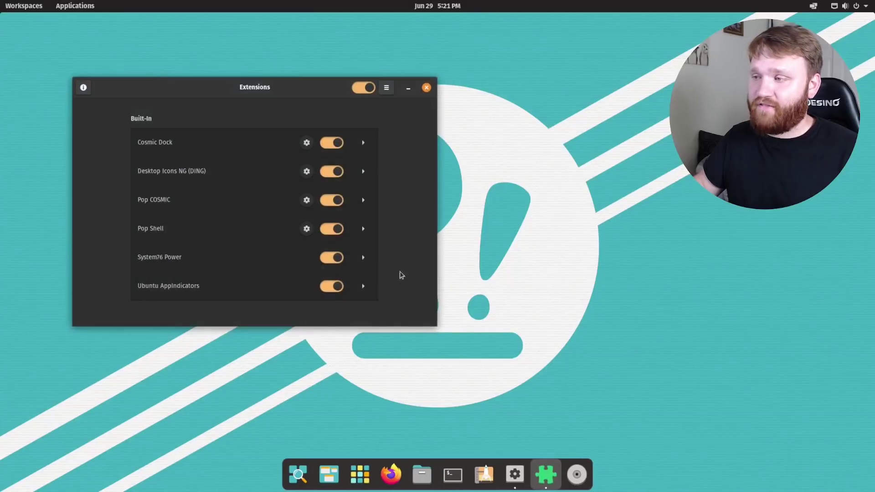
left_click_drag(279, 86, 279, 54)
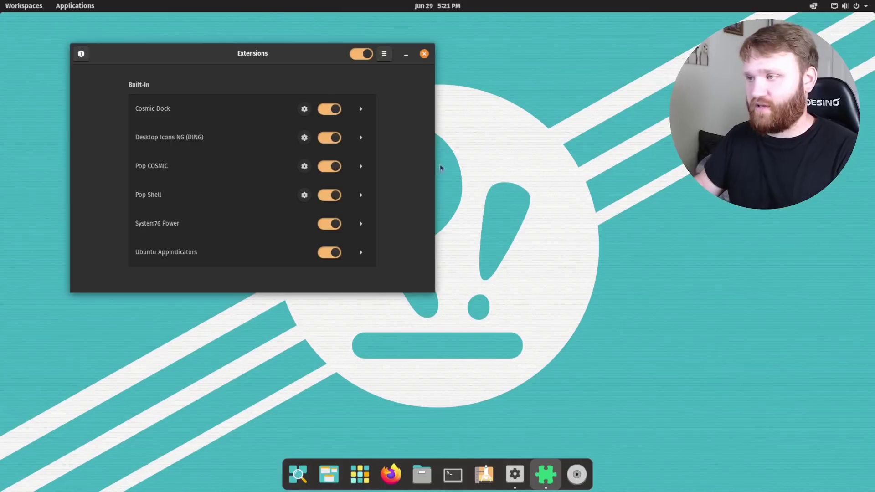
left_click_drag(300, 56, 270, 56)
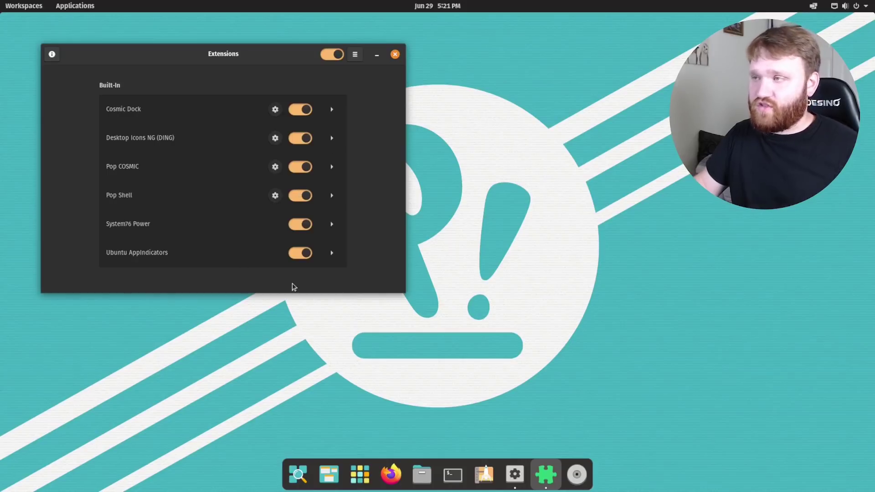
left_click(395, 54)
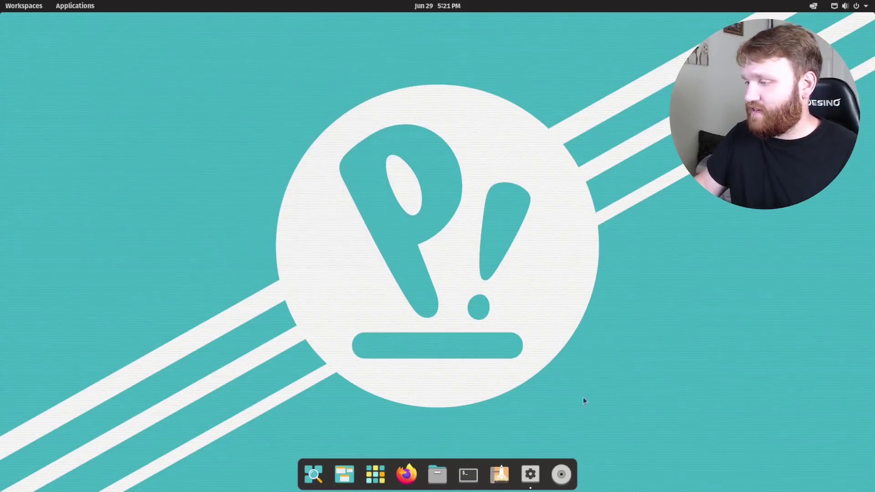
left_click(529, 474)
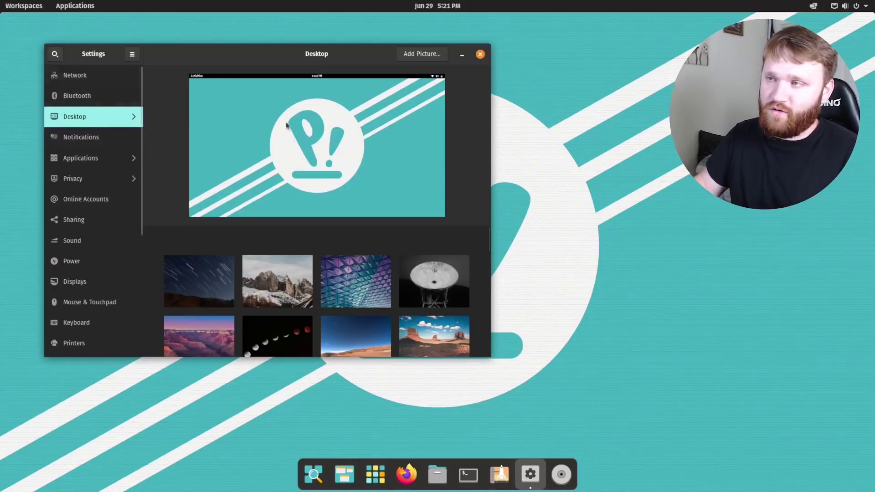
scroll(329, 263, "down", 10)
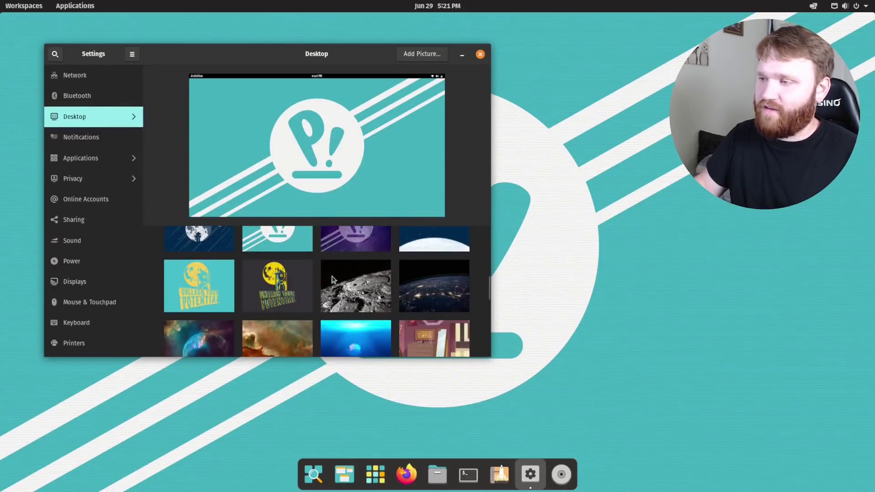
scroll(332, 280, "down", 10)
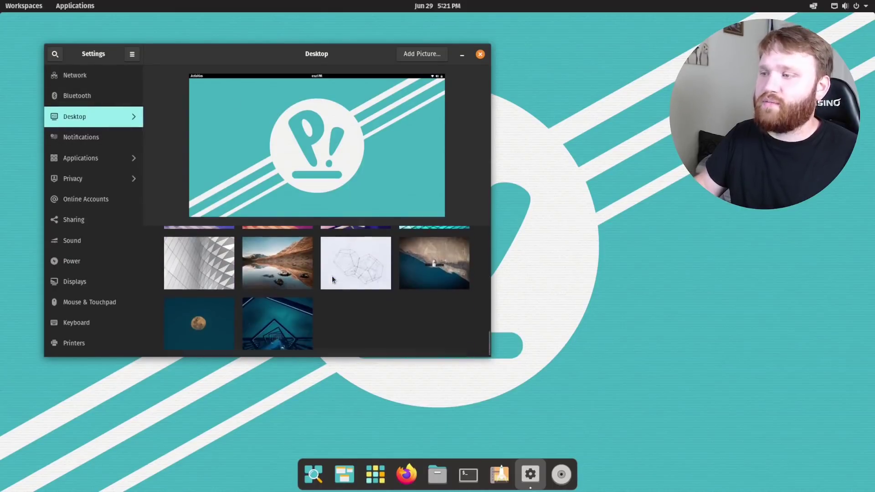
scroll(402, 323, "up", 20)
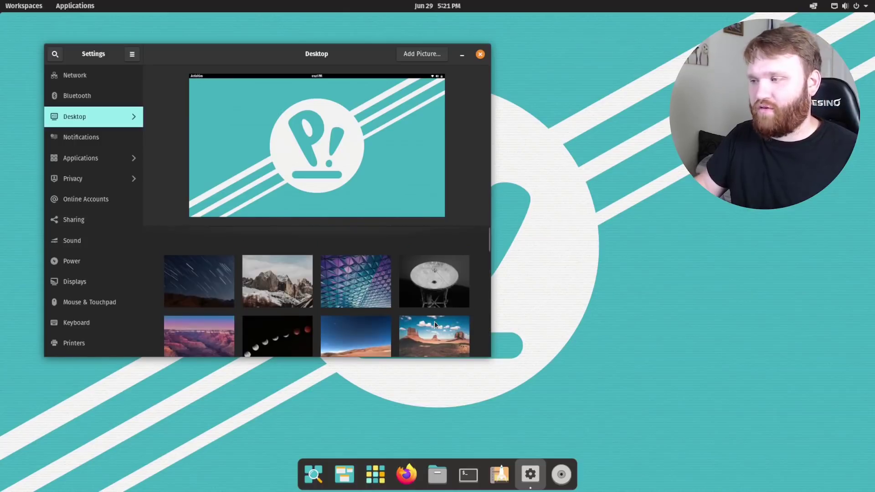
Open the Desktop General settings and test the Super key's launcher search.
left_click(79, 121)
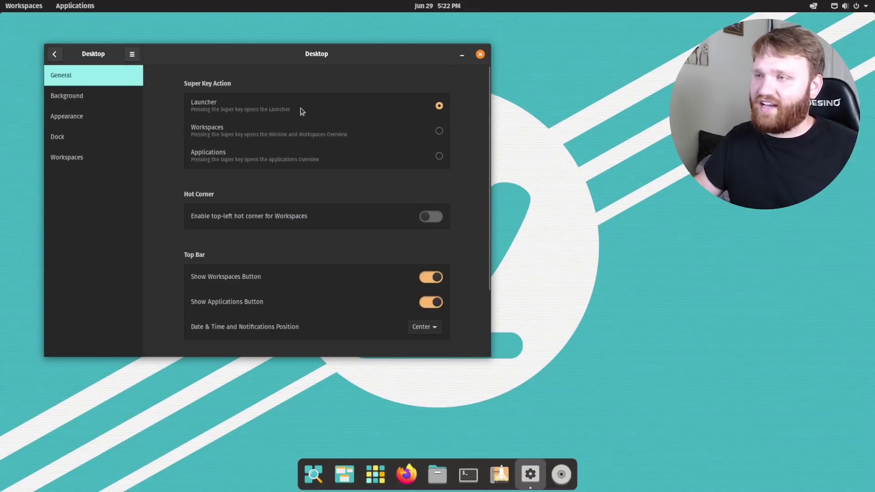
key("super")
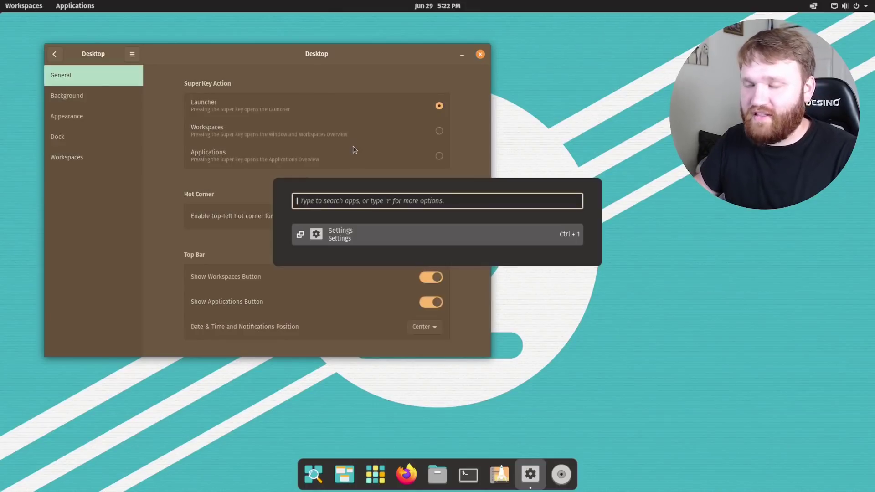
key("Escape")
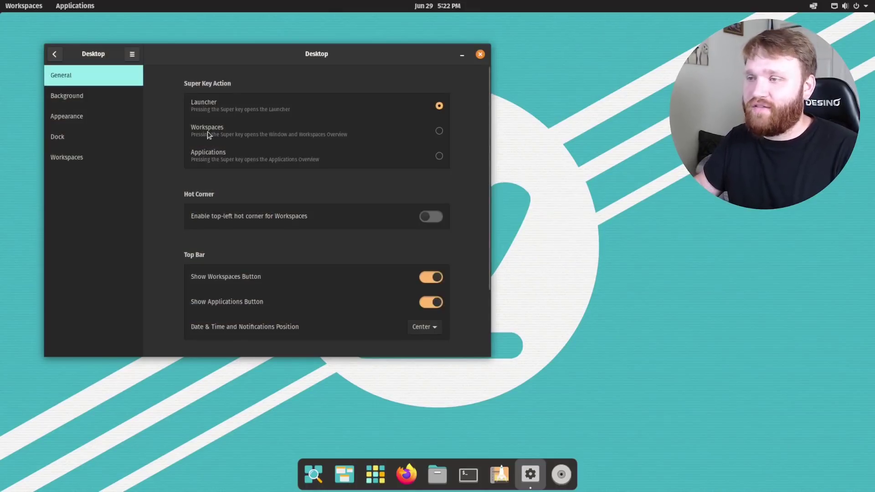
scroll(321, 143, "down", 2)
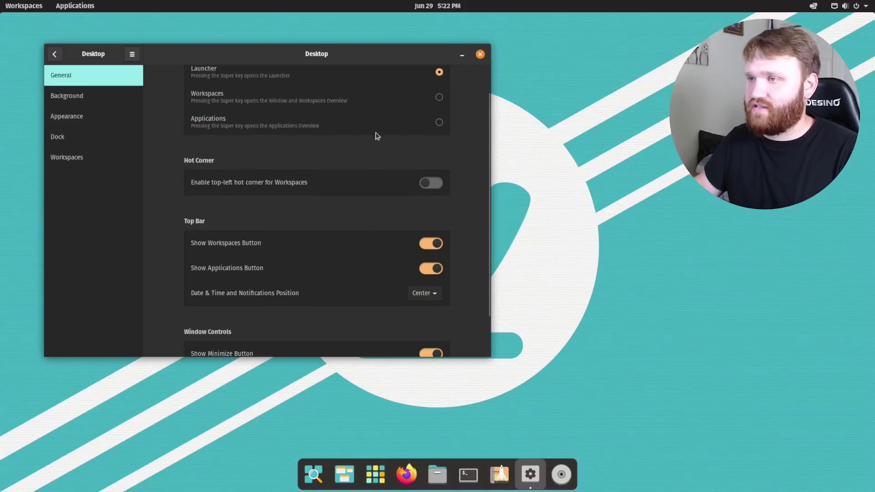
scroll(375, 135, "up", 2)
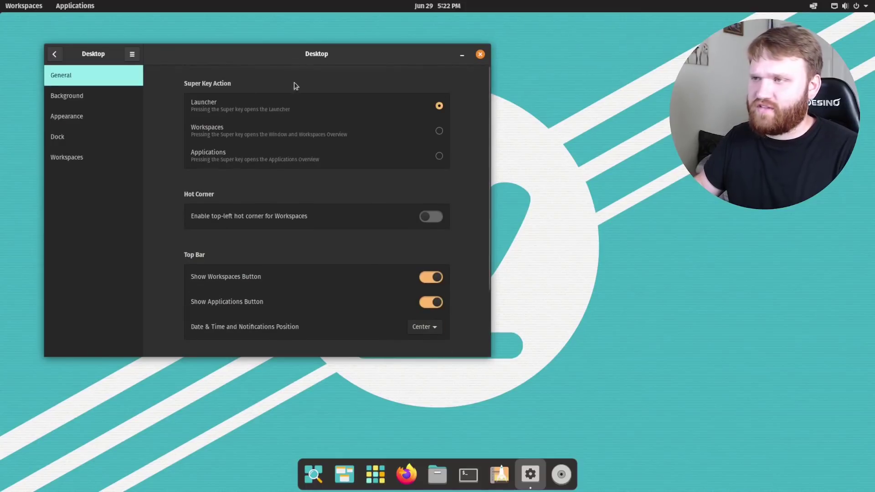
Try Super Key Action set to Applications, then switch it back to Launcher.
left_click(440, 157)
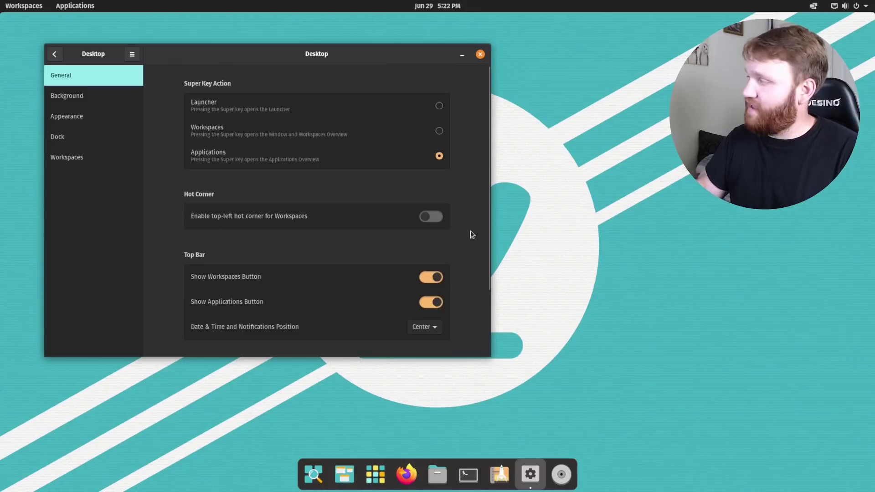
key("super")
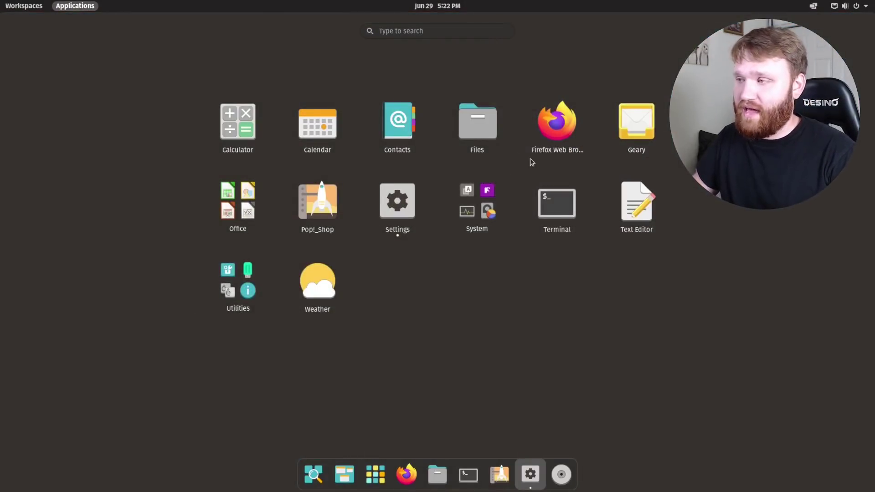
key("super")
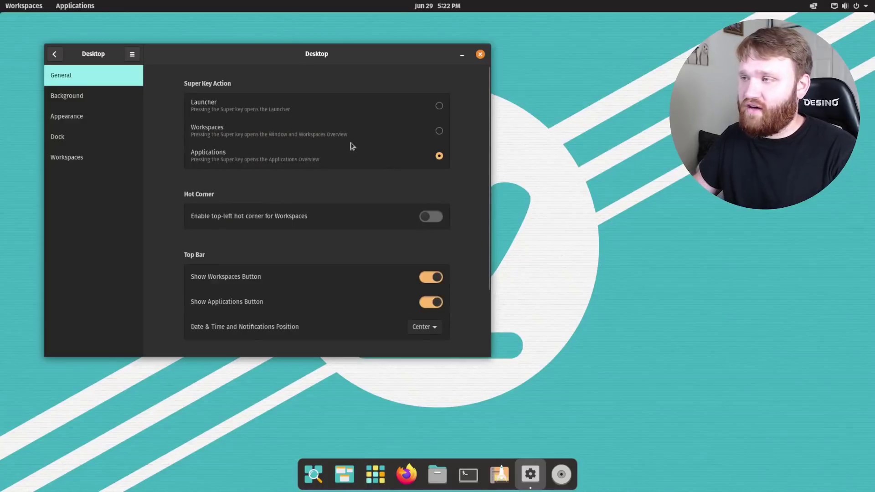
left_click(439, 107)
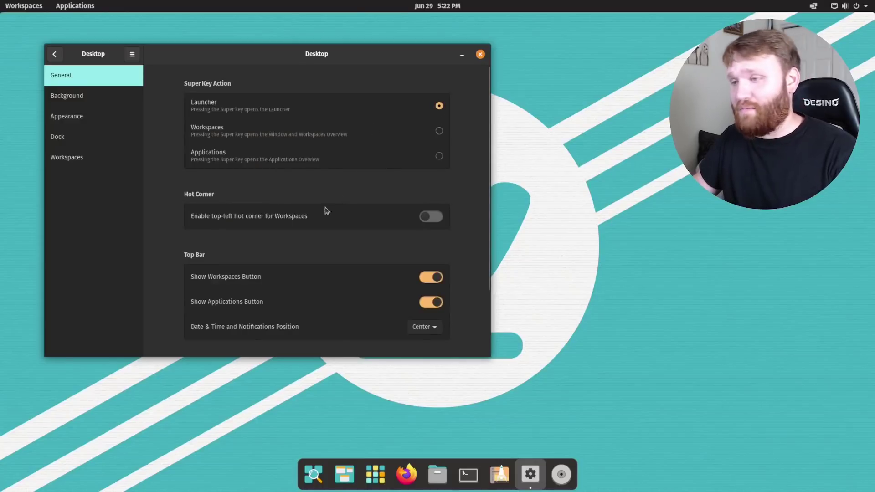
Turn on Show Maximize Button under Window Controls.
scroll(363, 266, "down", 3)
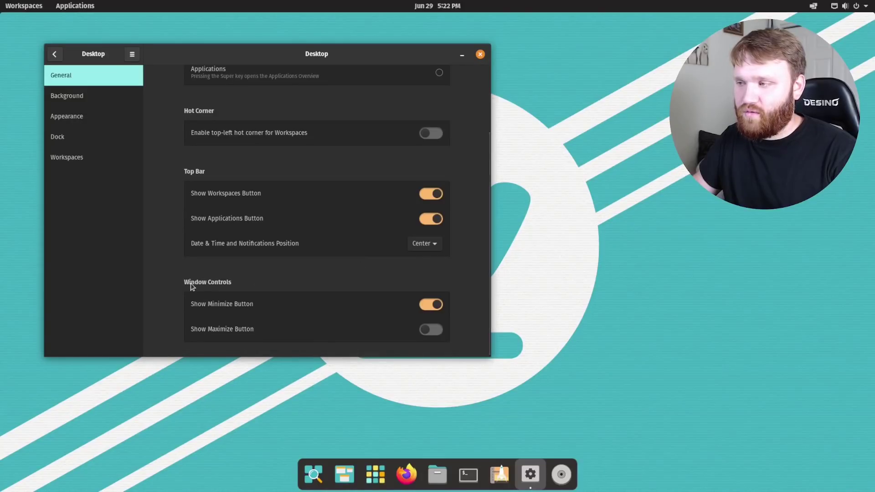
left_click(425, 328)
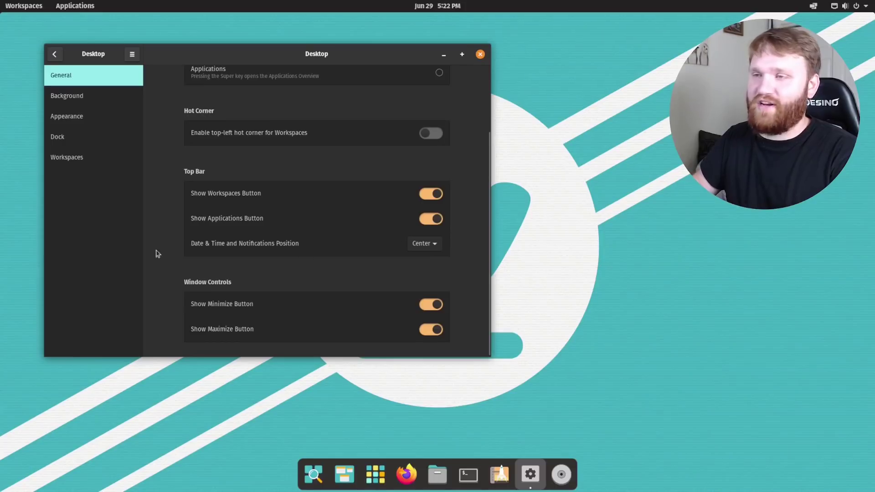
Browse the Wallpaper, Appearance and Dock settings pages.
left_click(75, 101)
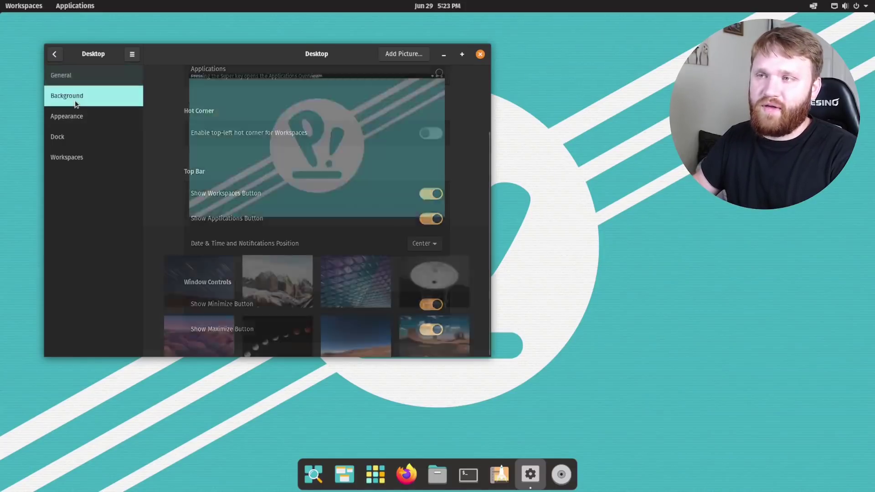
left_click(69, 120)
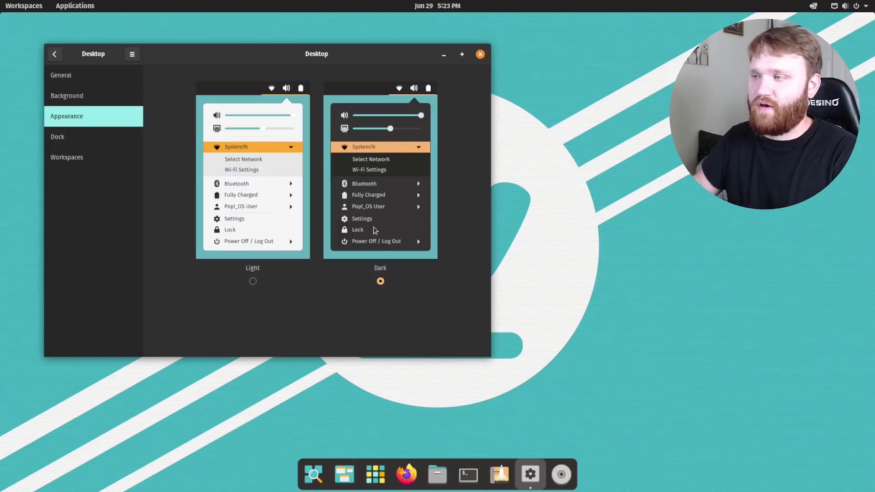
left_click(72, 140)
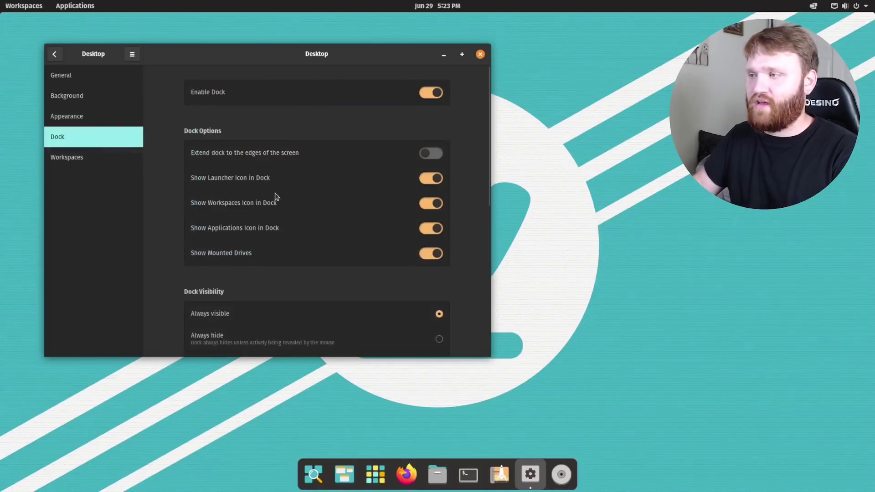
scroll(323, 185, "down", 3)
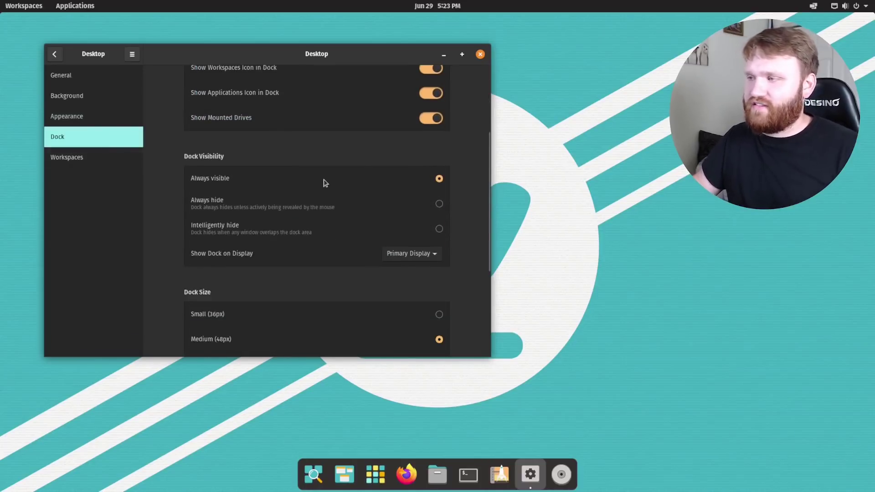
scroll(324, 184, "down", 3)
scroll(324, 182, "up", 4)
scroll(324, 182, "down", 2)
scroll(325, 182, "up", 2)
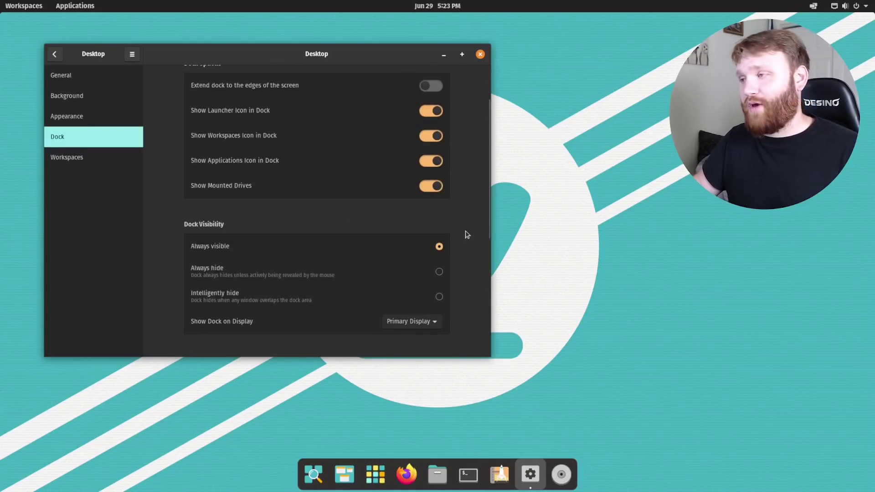
scroll(380, 233, "up", 3)
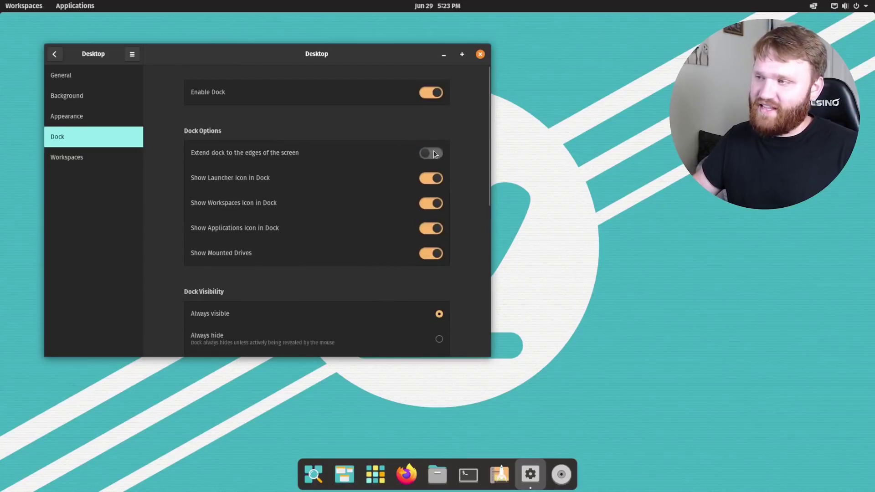
Turn on 'Extend dock to the edges of the screen' and toggle Enable Dock off and on.
left_click(434, 153)
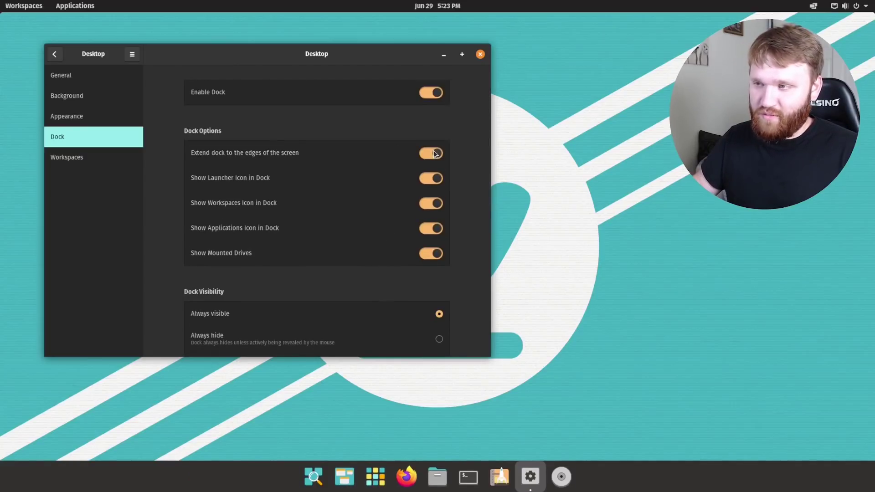
left_click(430, 93)
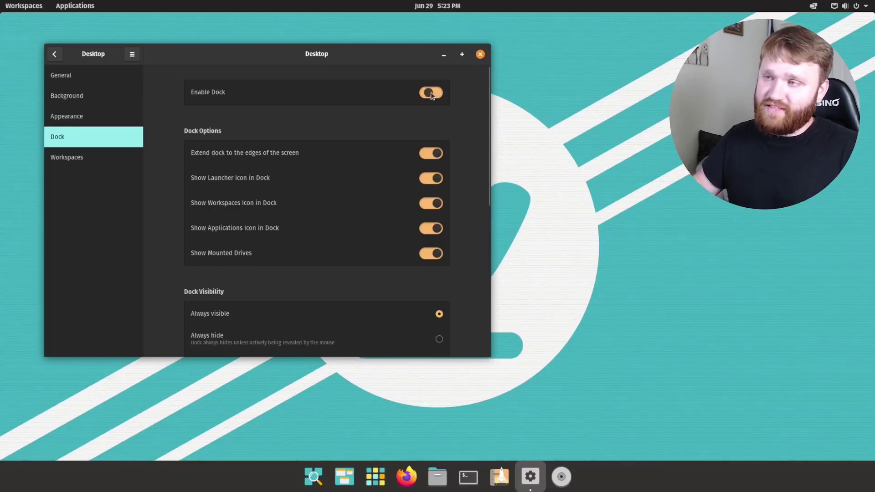
left_click(431, 93)
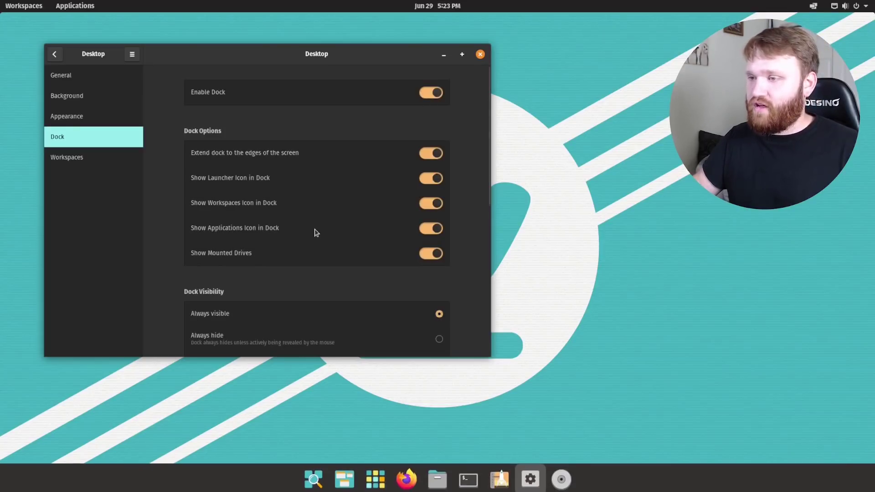
scroll(314, 232, "down", 10)
scroll(315, 233, "down", 1)
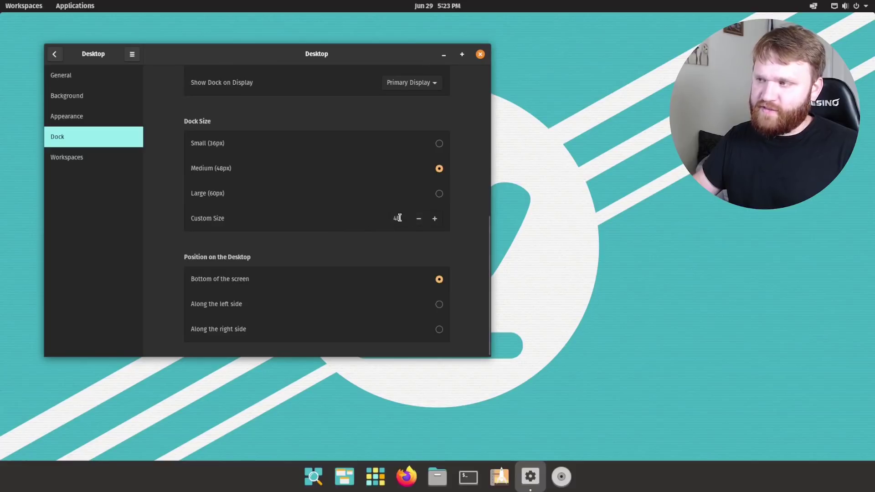
Try the Large (60px) dock size and the left and right dock positions.
left_click(440, 195)
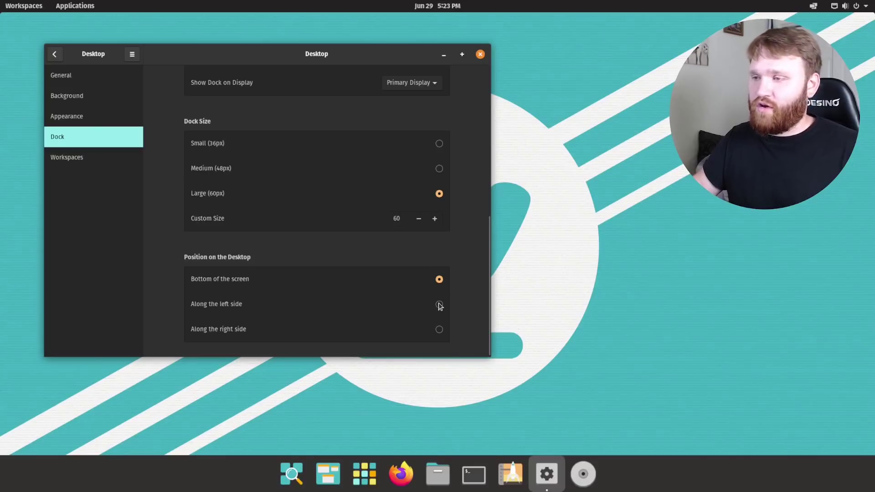
left_click(439, 305)
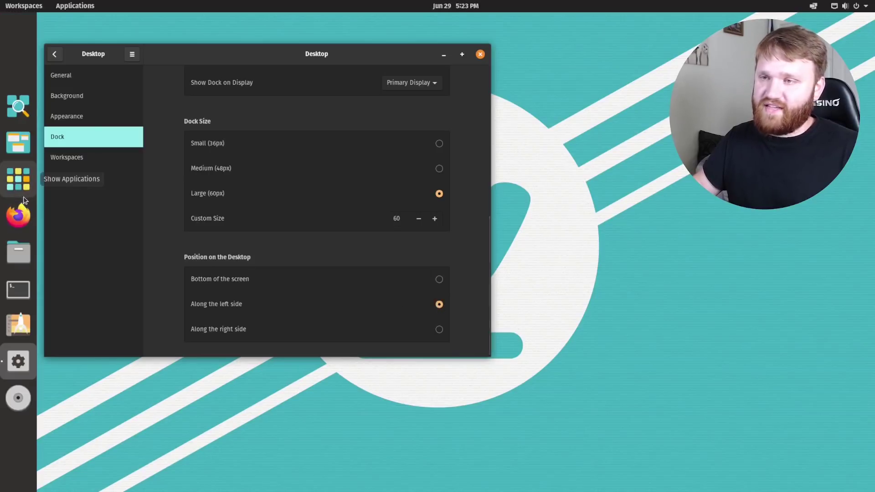
left_click(439, 329)
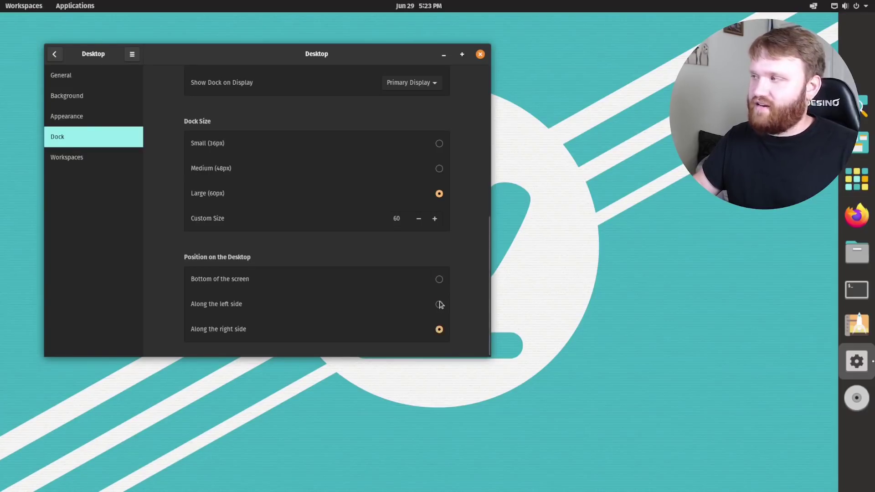
left_click(441, 305)
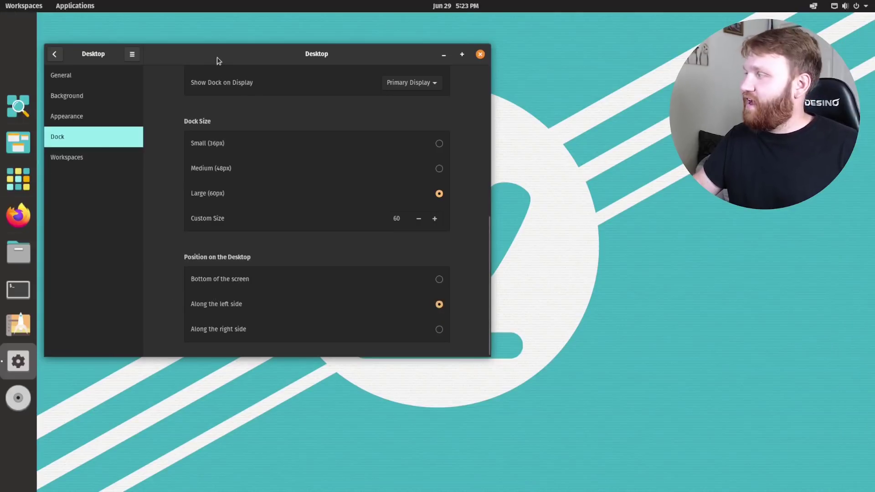
left_click_drag(217, 57, 323, 122)
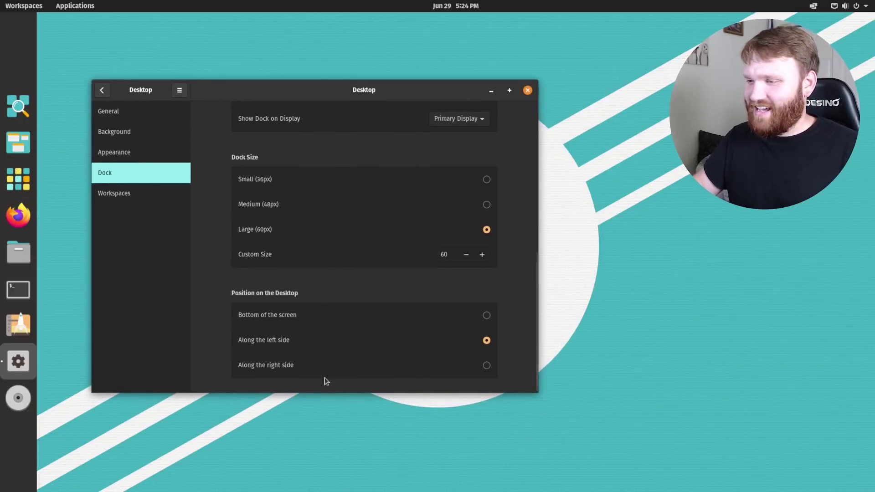
Put the dock back at the screen bottom and set its size to Small (36px).
left_click(487, 315)
scroll(406, 316, "up", 3)
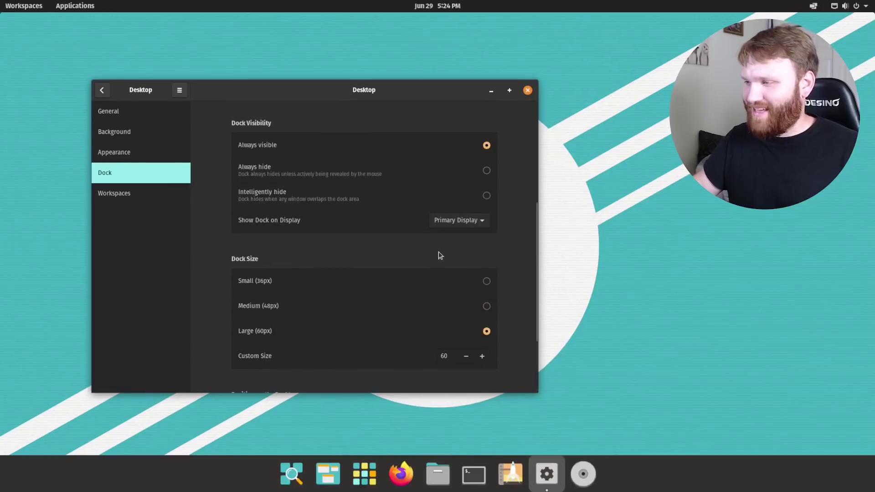
left_click(487, 281)
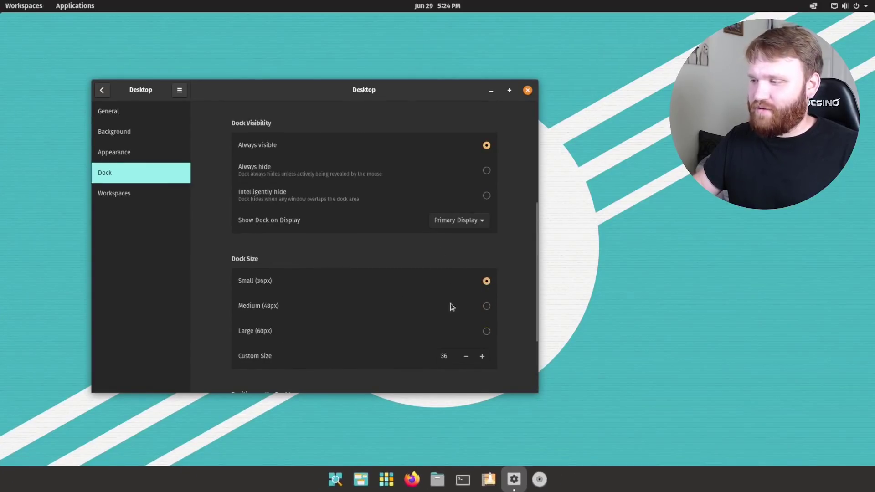
scroll(445, 344, "up", 1)
Drag the Desktop settings window up and right, then minimize it to reveal the desktop and dock.
scroll(448, 346, "up", 1)
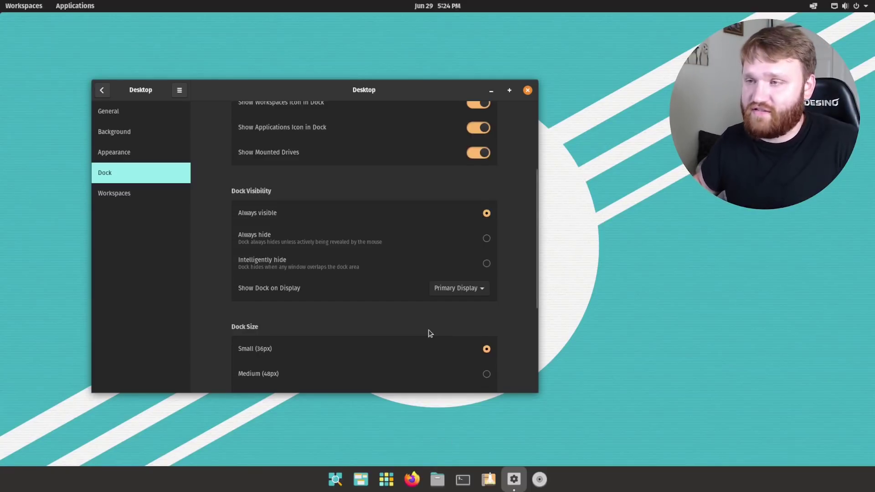
scroll(430, 333, "up", 5)
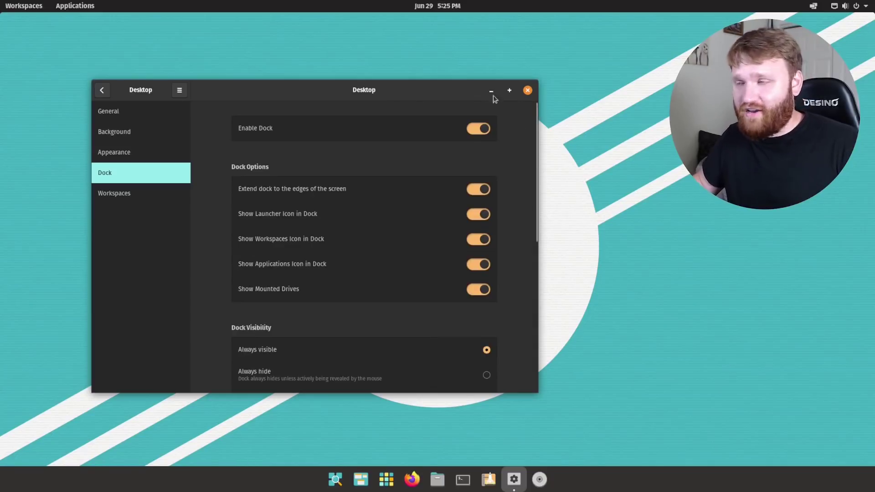
left_click_drag(394, 93, 479, 70)
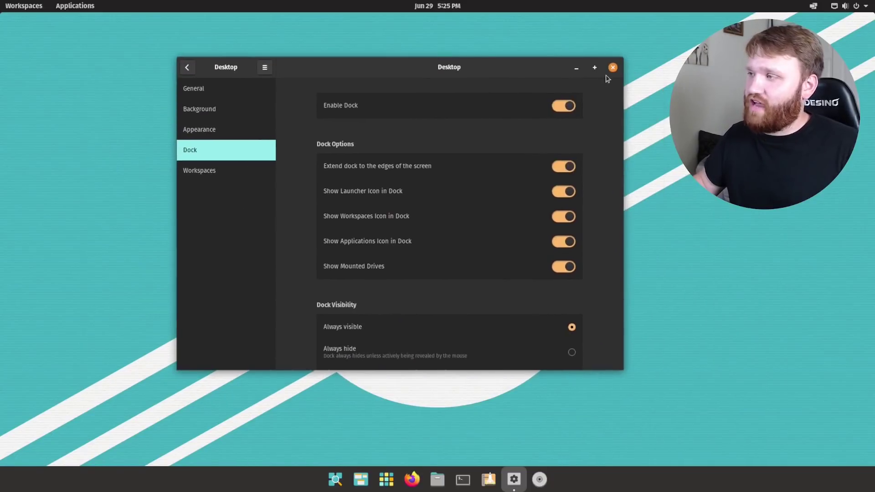
left_click(576, 68)
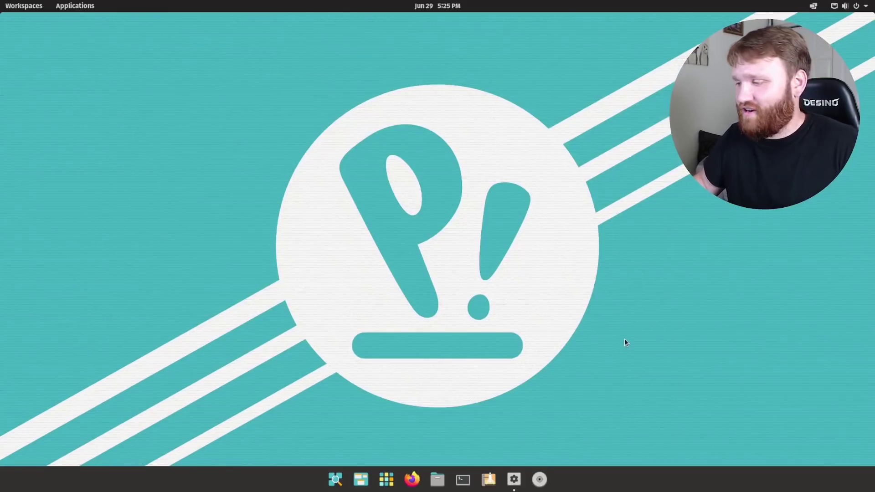
Launch Firefox from the dock and search the web for 'system76'.
left_click(412, 479)
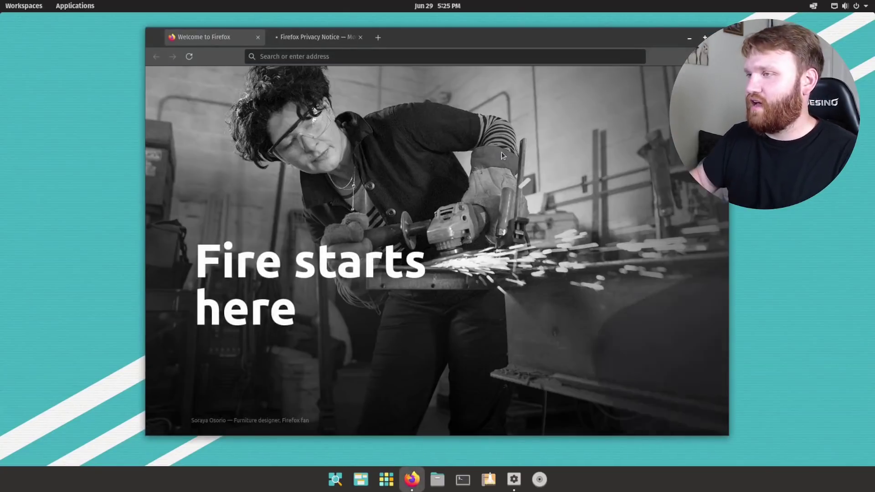
left_click(352, 59)
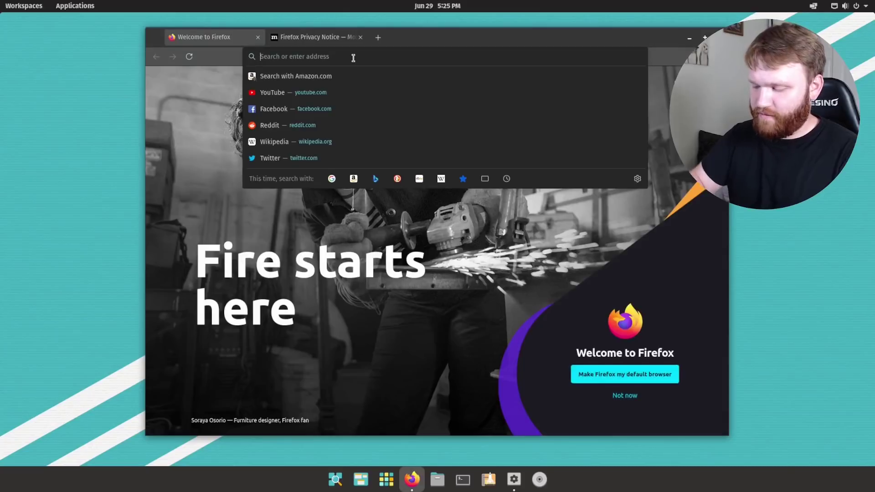
type("system76")
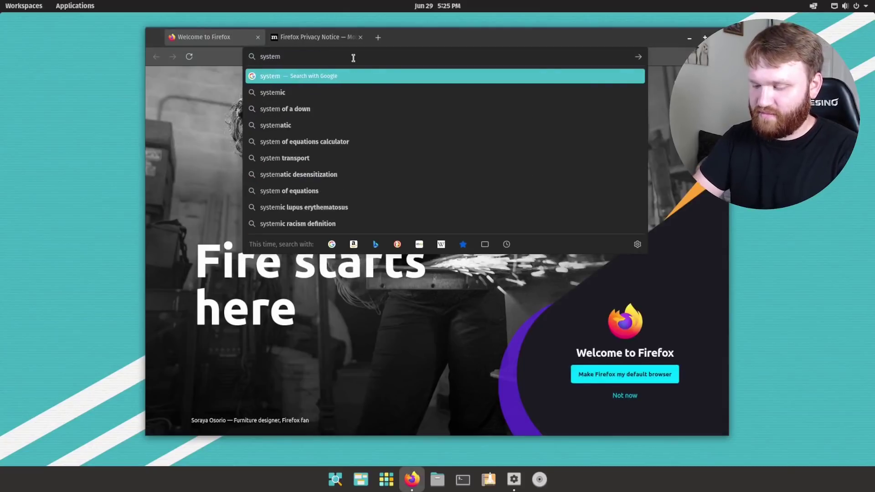
key("Return")
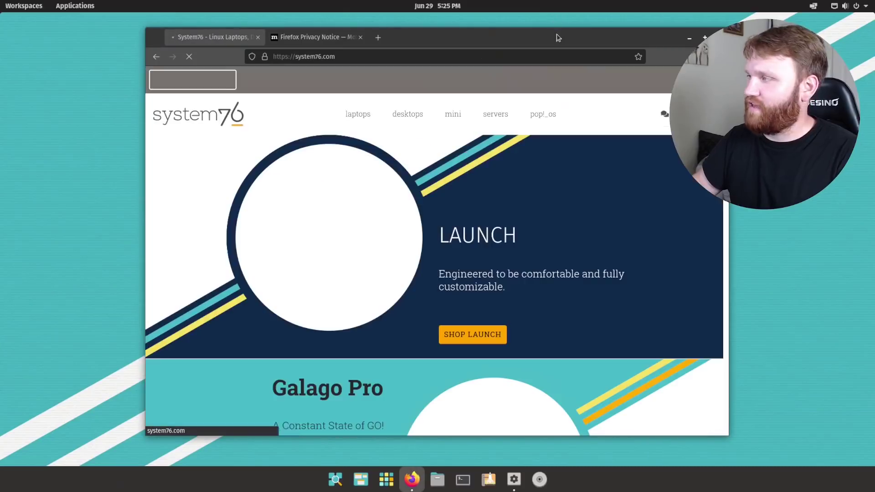
Move the browser left and open the Pop!_OS 21.04 page on system76.com.
left_click_drag(556, 39, 437, 42)
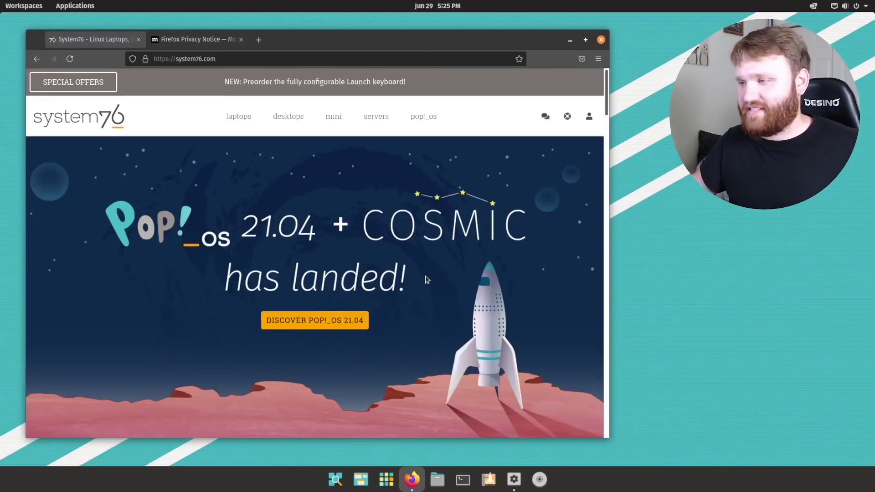
left_click(333, 275)
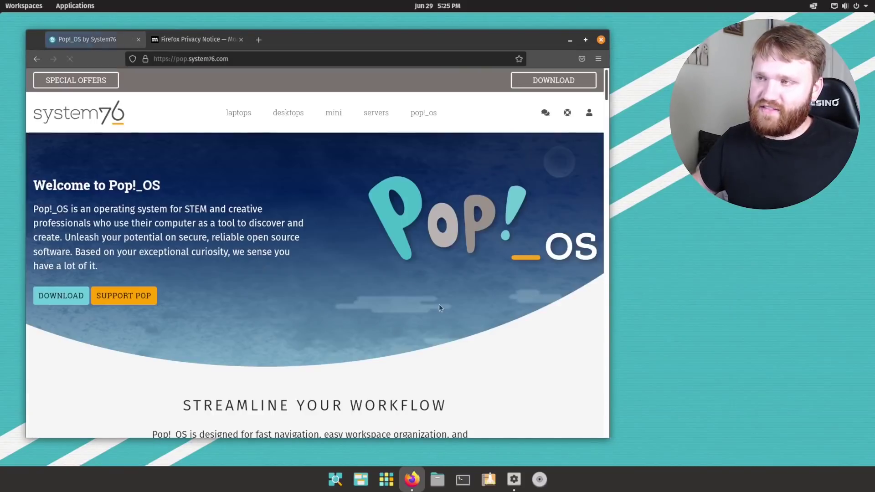
scroll(336, 279, "down", 15)
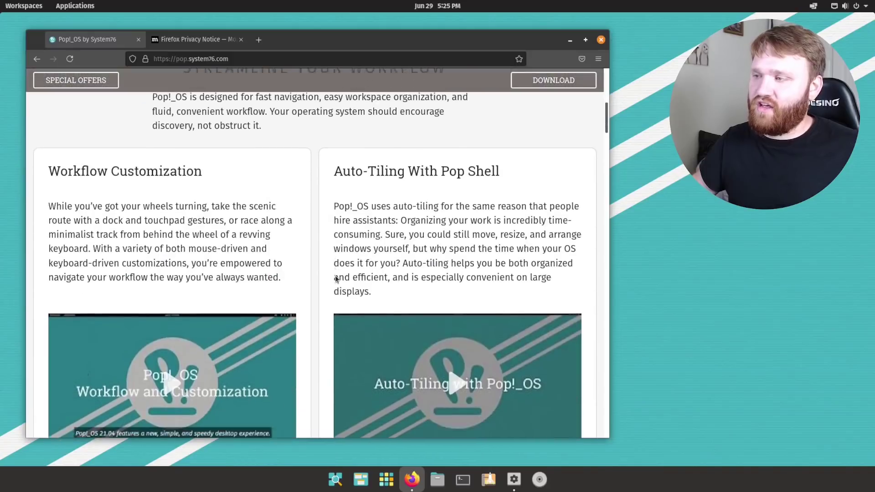
scroll(336, 279, "up", 15)
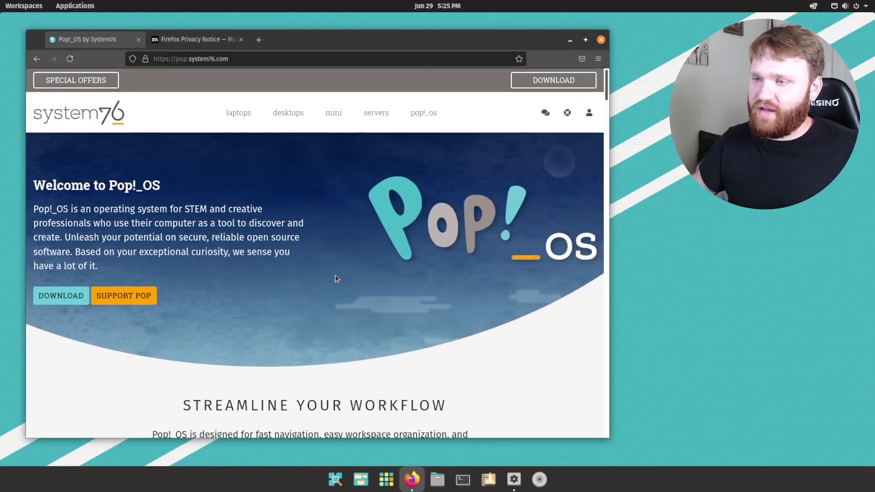
Search the web for 'system 76 blog' and open the System76 Blog result.
left_click(287, 57)
type("system 76 blog")
key("Return")
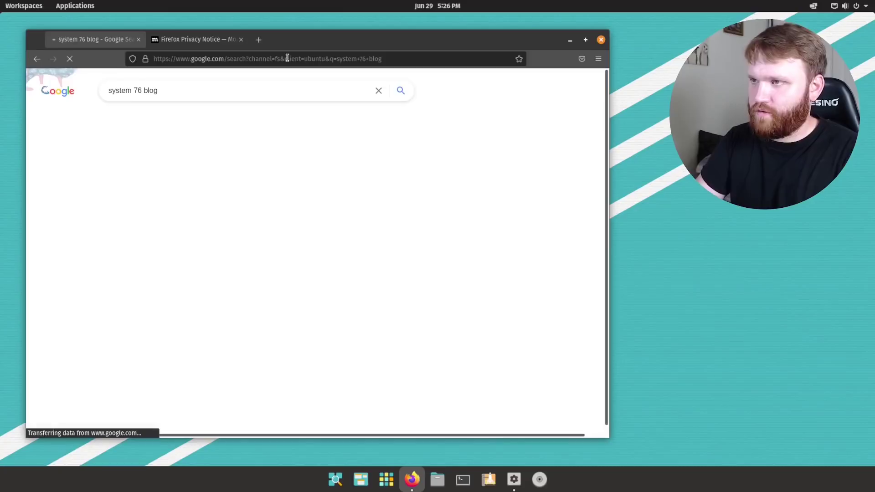
left_click(139, 169)
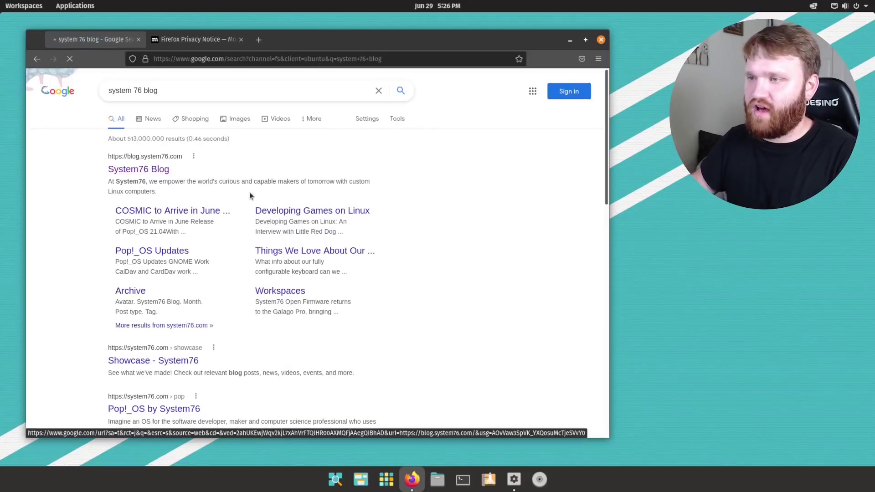
Scroll through the Pop!_OS 21.04 release post, briefly checking the notifications and calendar panel.
scroll(249, 303, "down", 3)
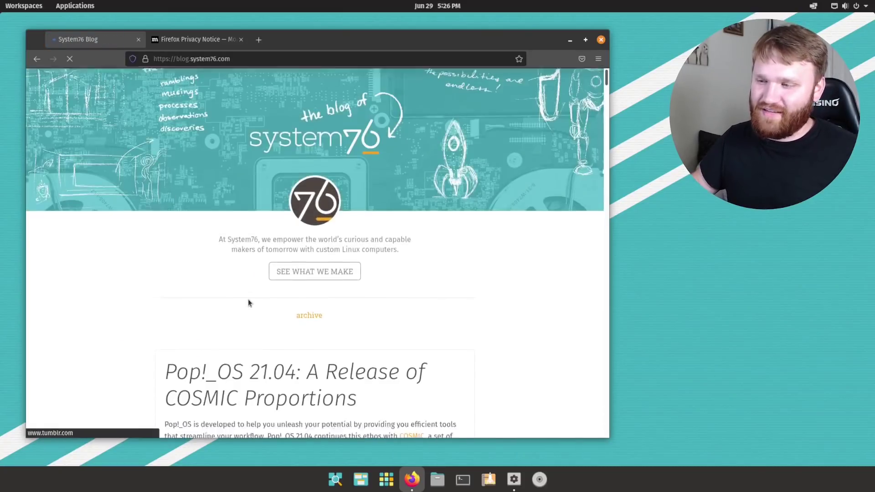
scroll(241, 308, "up", 3)
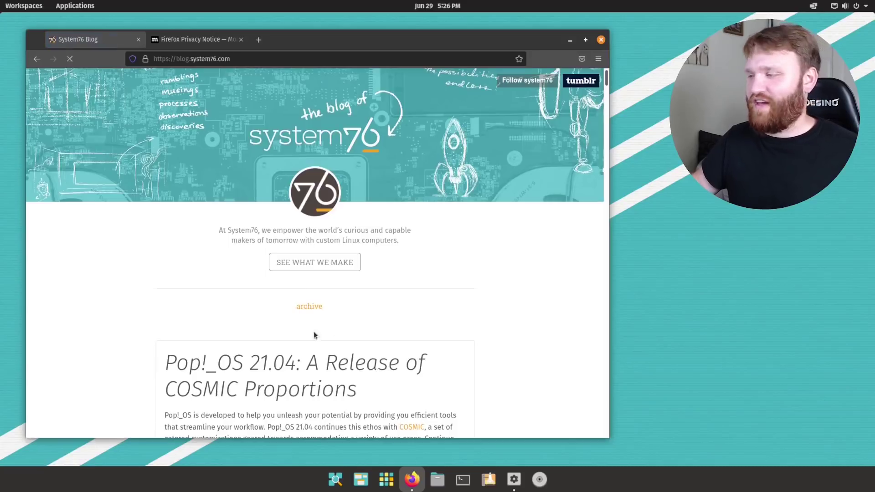
left_click(437, 6)
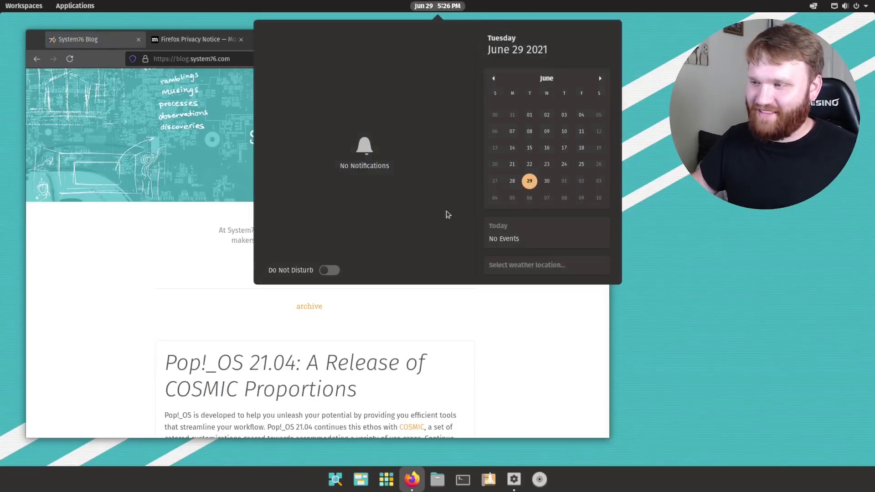
left_click(510, 358)
scroll(453, 319, "down", 3)
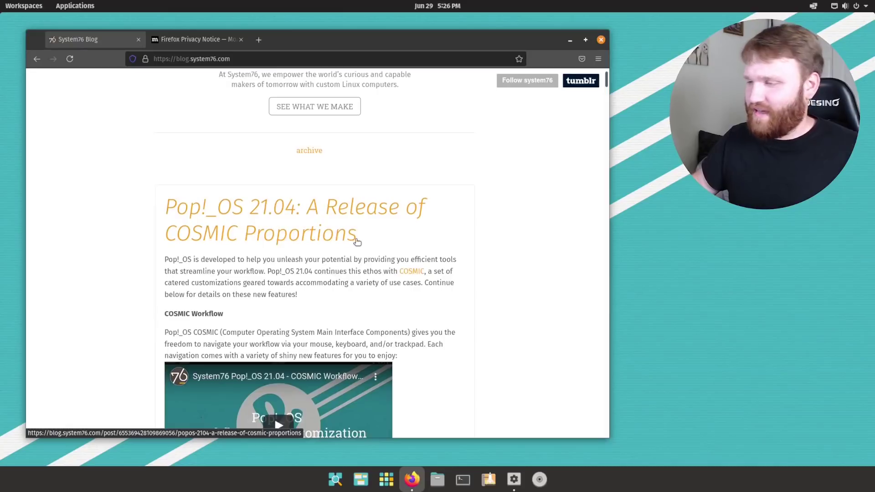
scroll(362, 247, "down", 2)
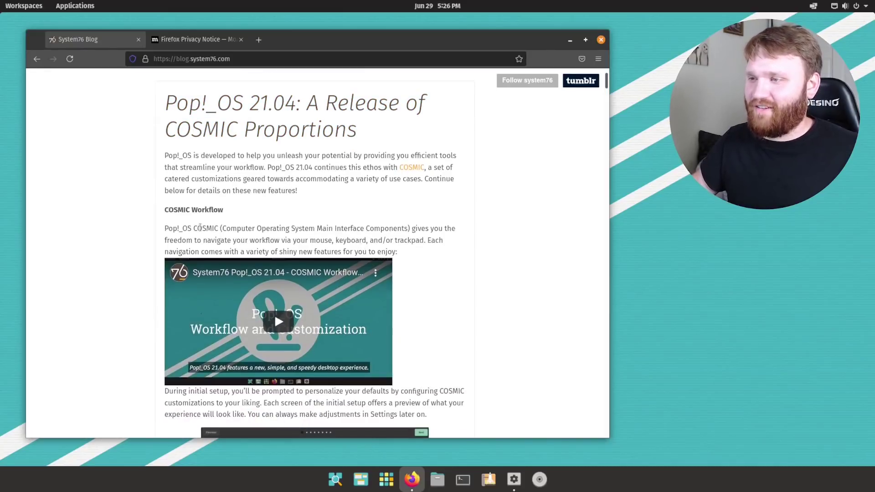
scroll(316, 248, "down", 1)
scroll(308, 174, "up", 2)
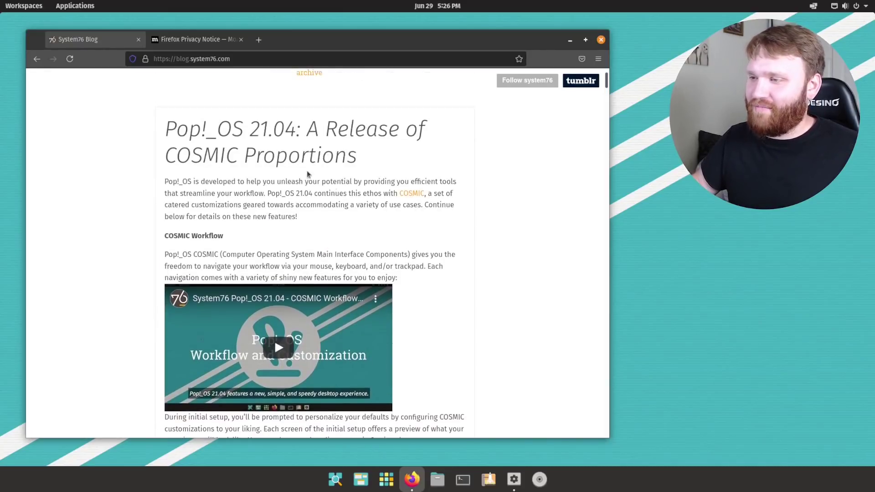
scroll(411, 230, "down", 10)
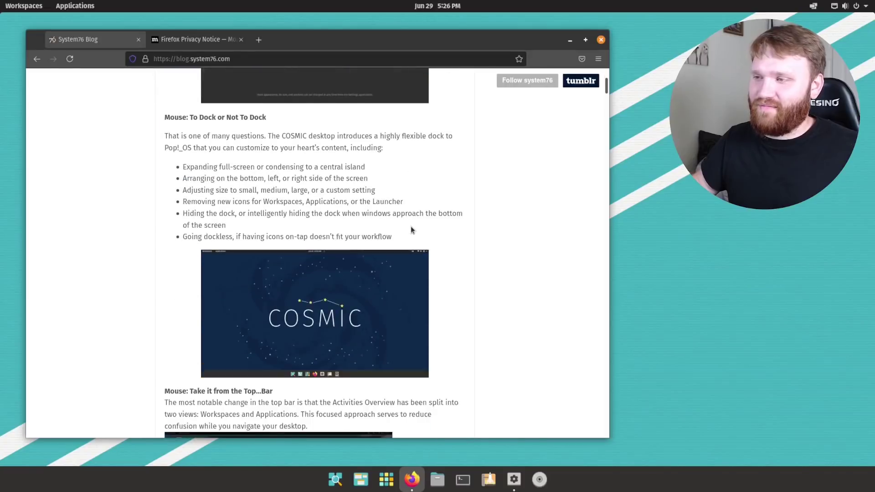
scroll(411, 228, "down", 15)
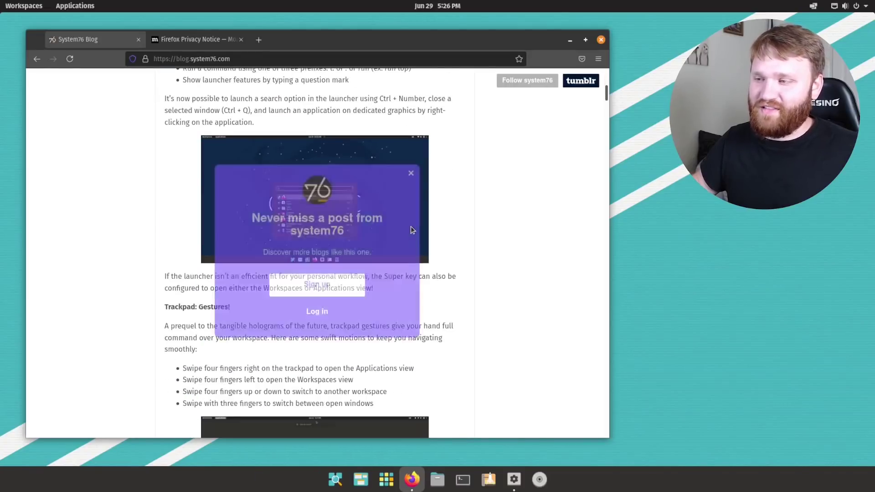
Dismiss the tumblr sign-up popup, read the rest of the post, and close Firefox.
left_click(411, 173)
scroll(374, 196, "down", 2)
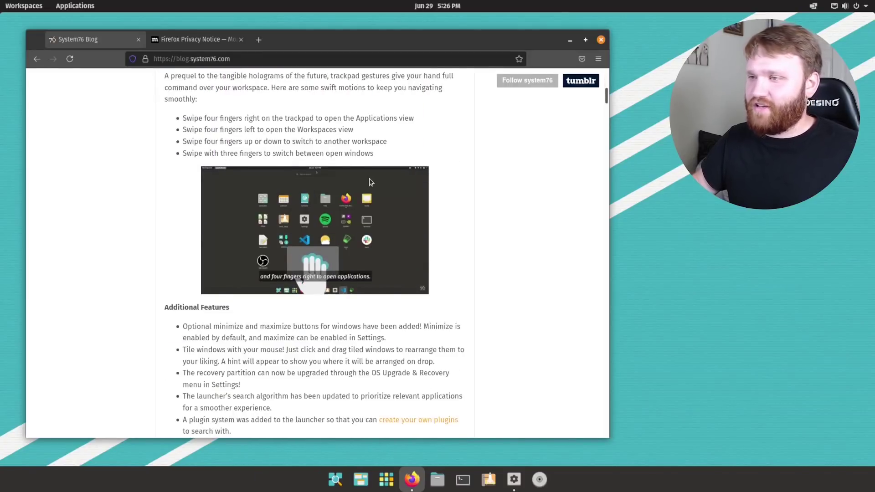
scroll(276, 259, "down", 6)
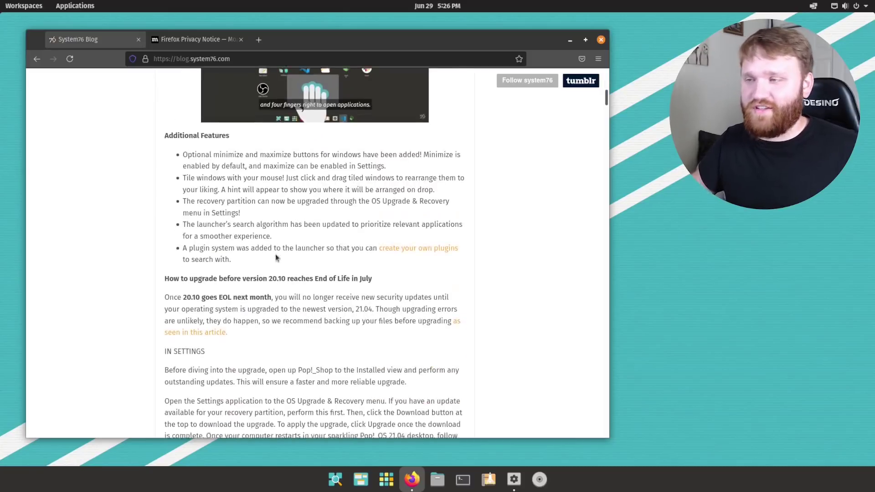
scroll(283, 242, "down", 5)
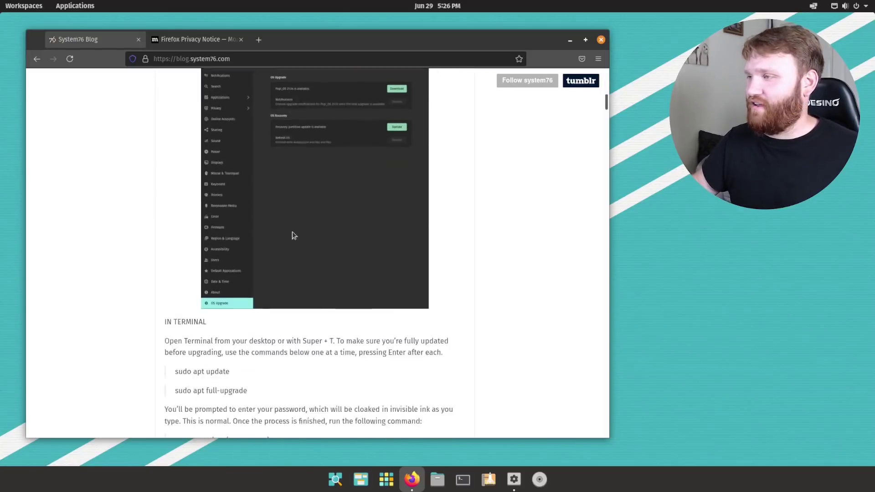
left_click(601, 40)
left_click(395, 125)
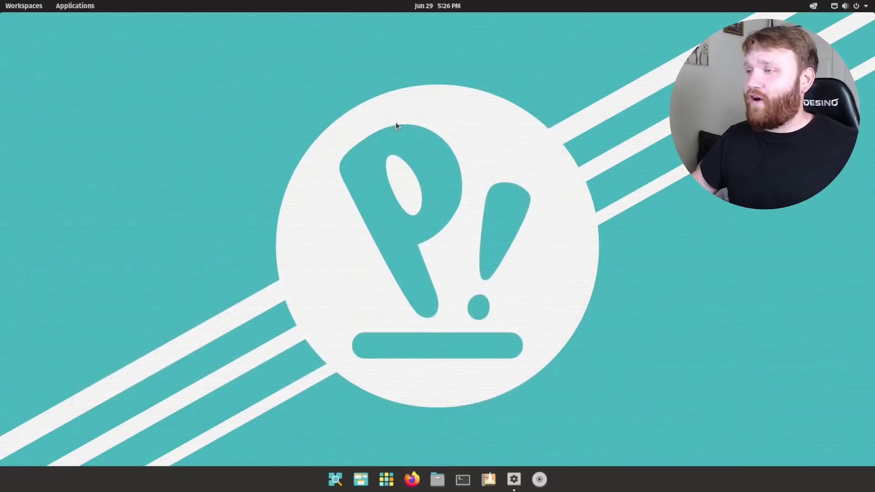